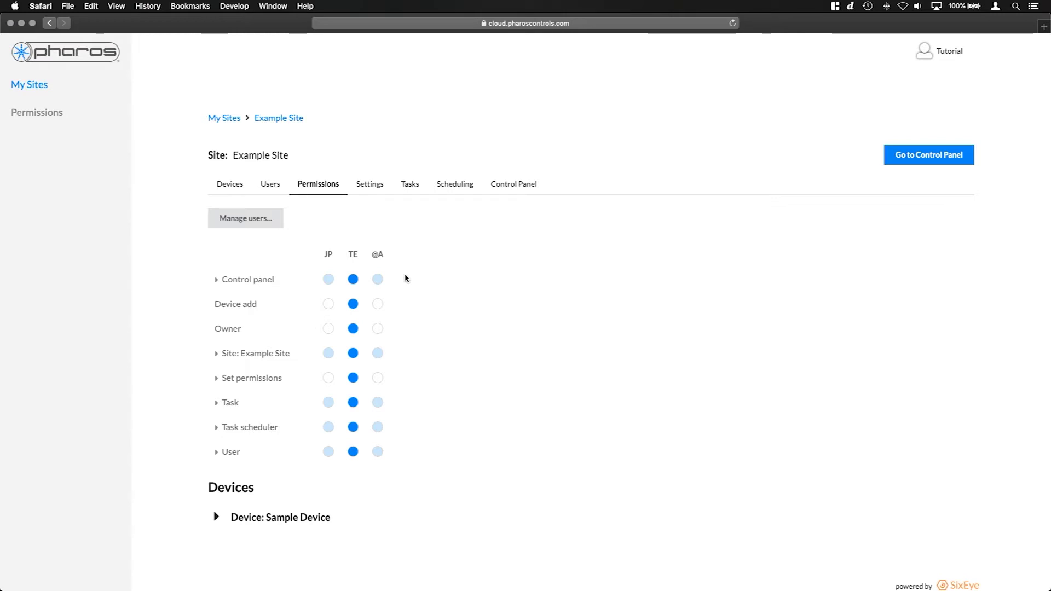
Try copying the TE user's permissions to the @A user, then cancel the copy
click(353, 255)
click(378, 256)
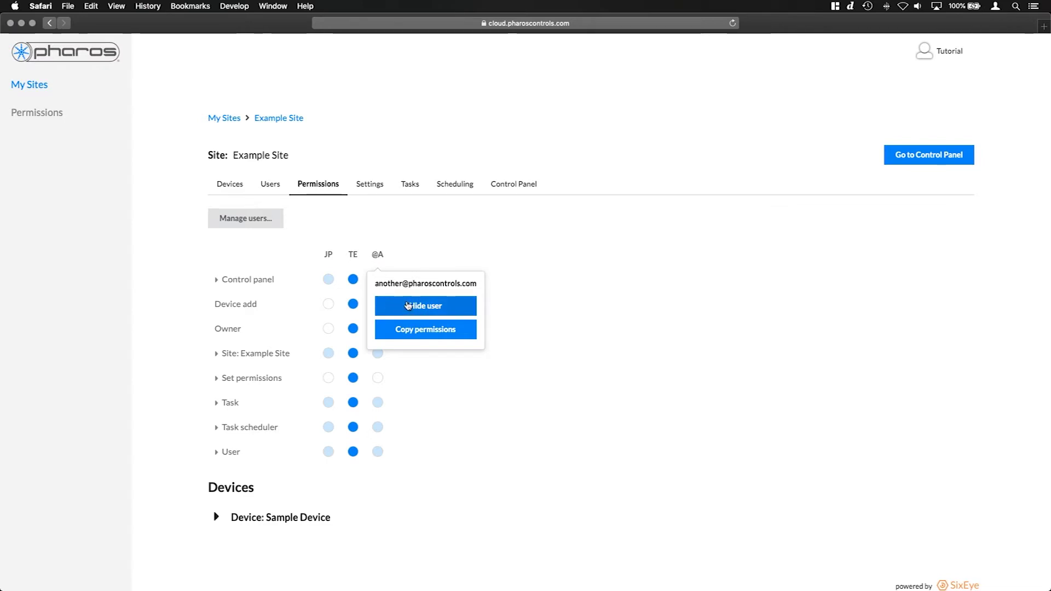
click(509, 284)
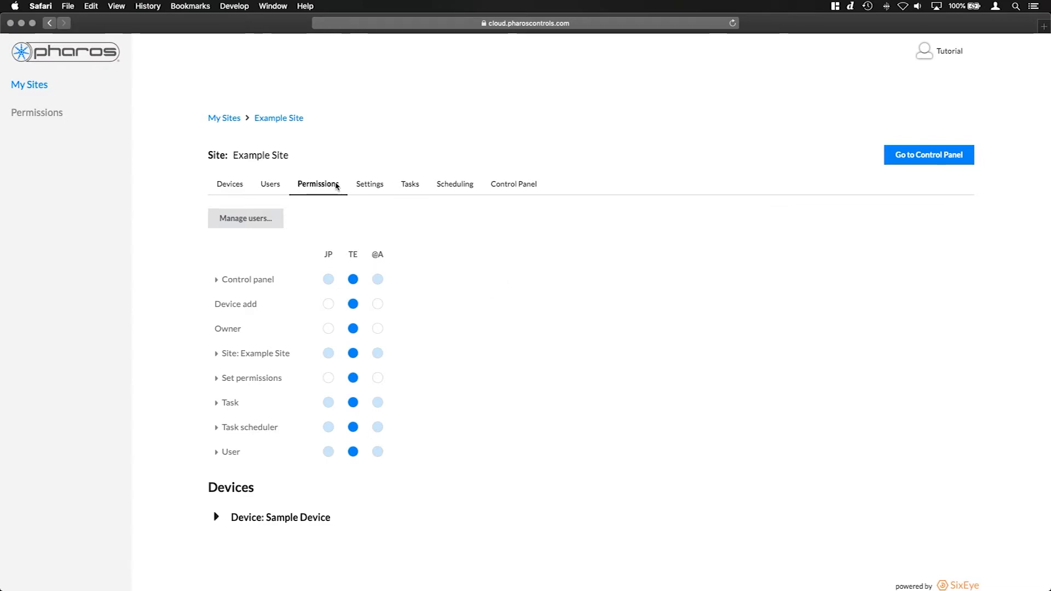
click(353, 255)
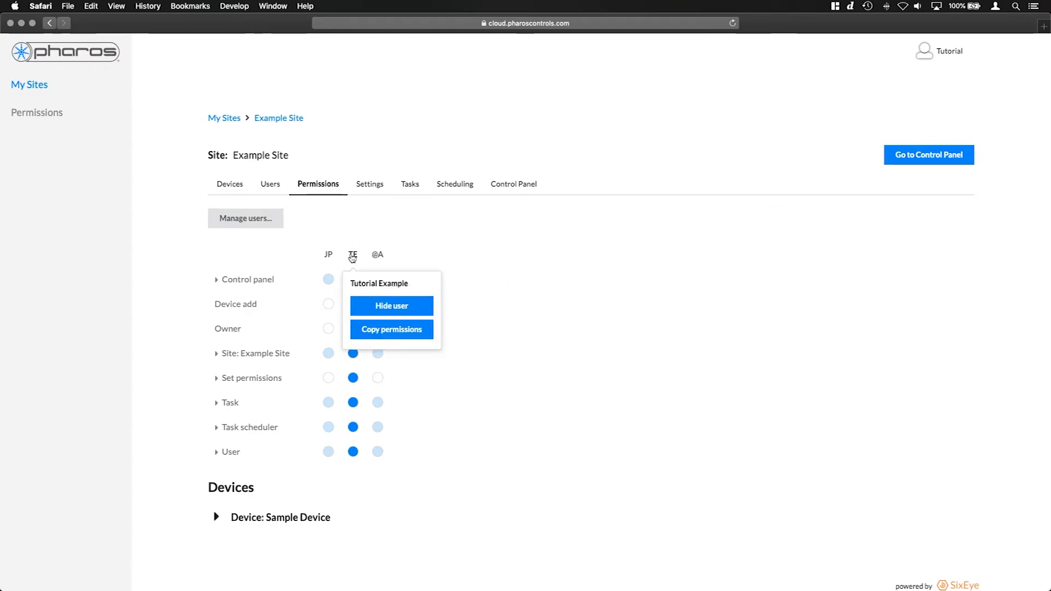
click(371, 332)
click(389, 262)
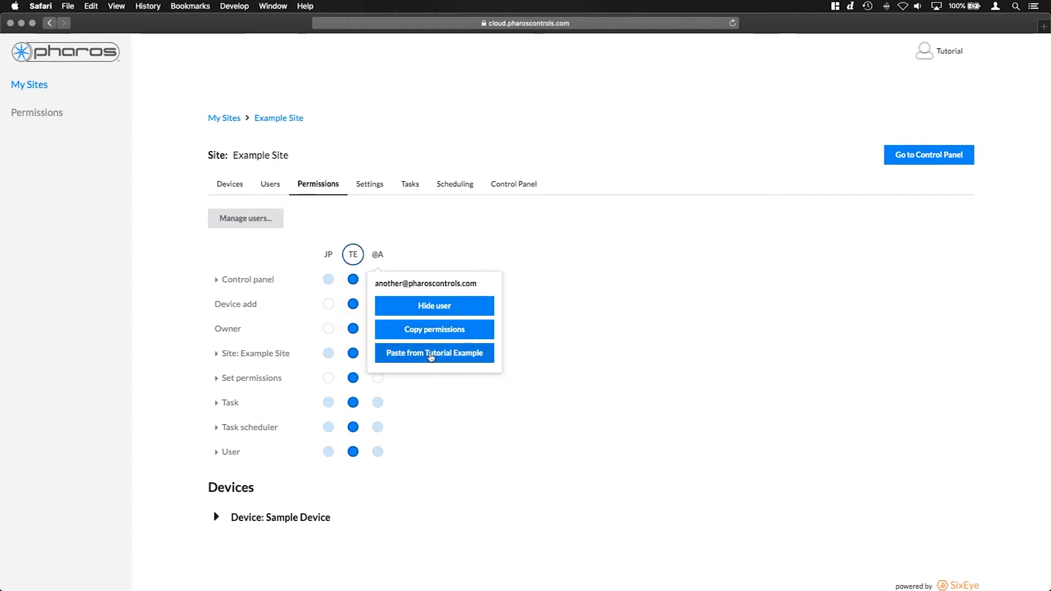
click(354, 255)
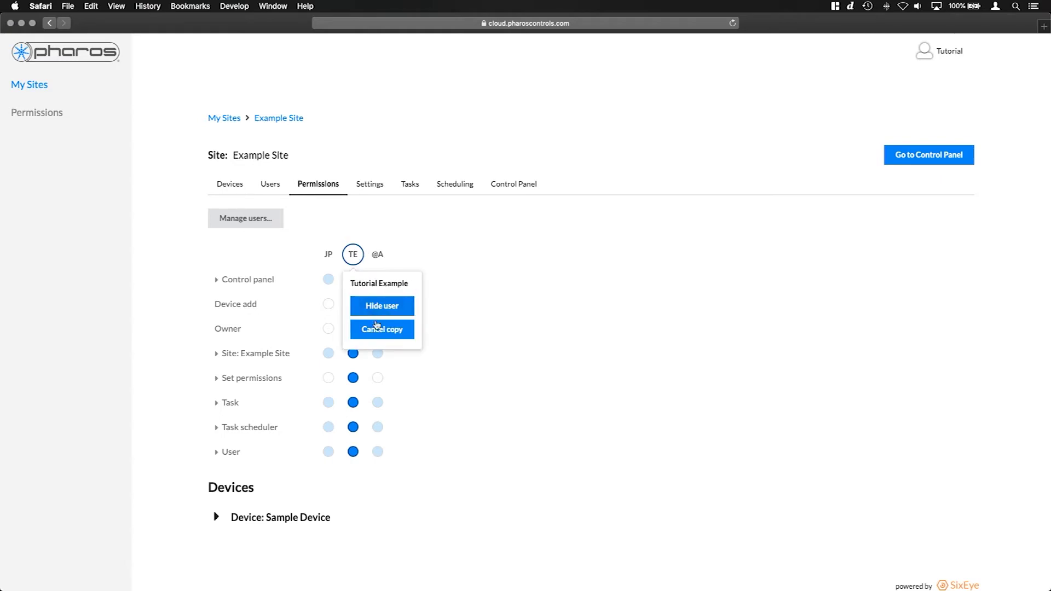
click(377, 331)
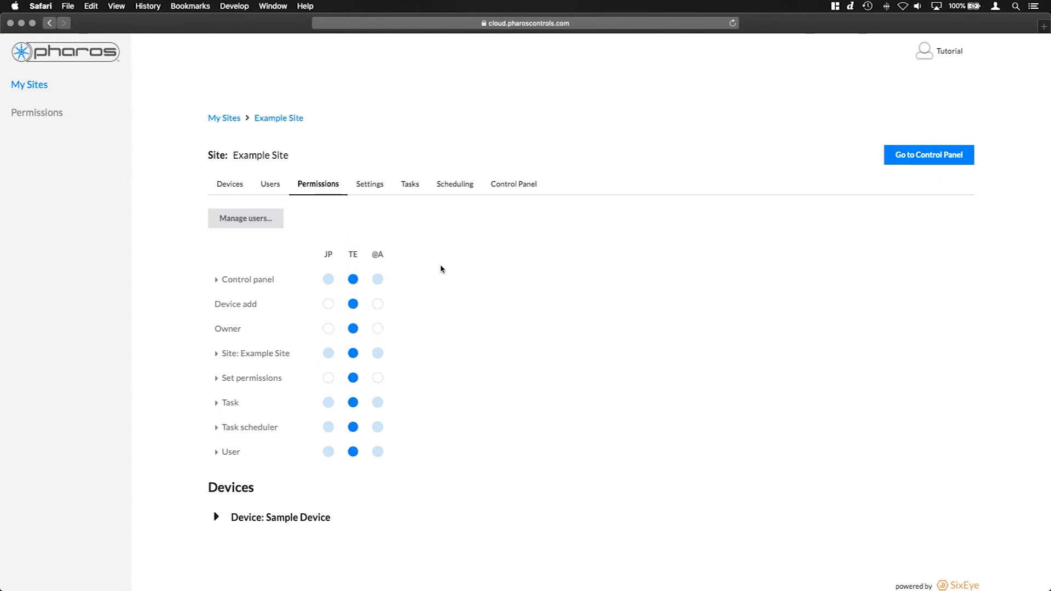
Hide the Tutorial and inactive users so only JP's permissions column shows
click(260, 222)
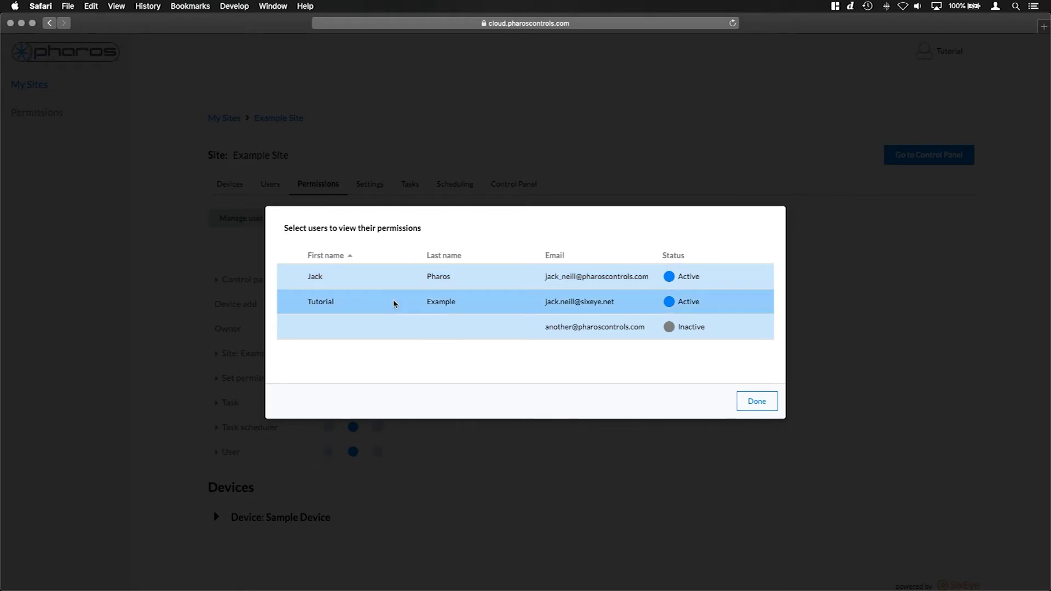
click(394, 303)
click(389, 326)
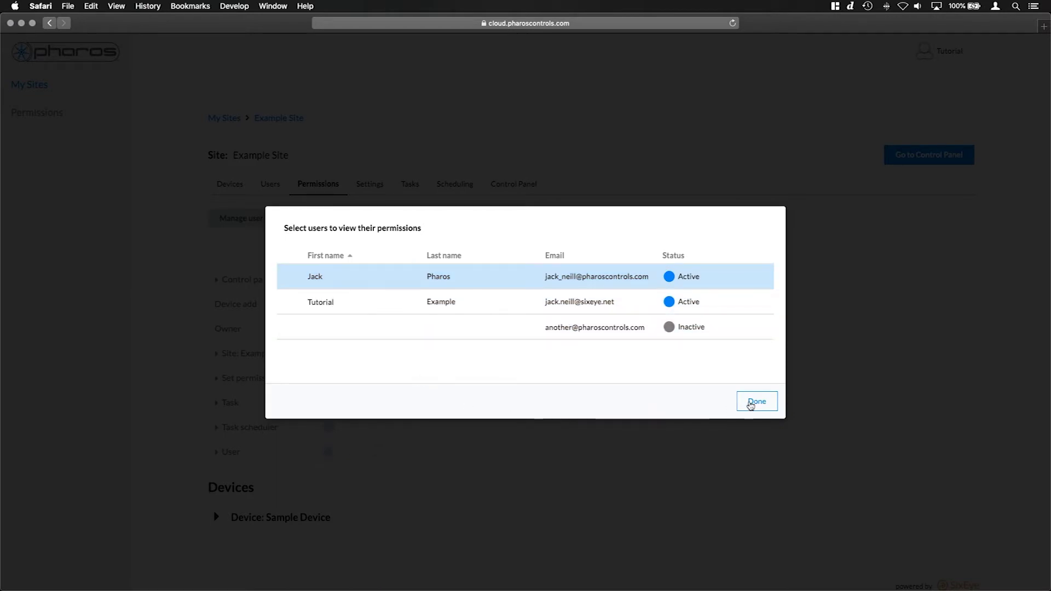
click(756, 402)
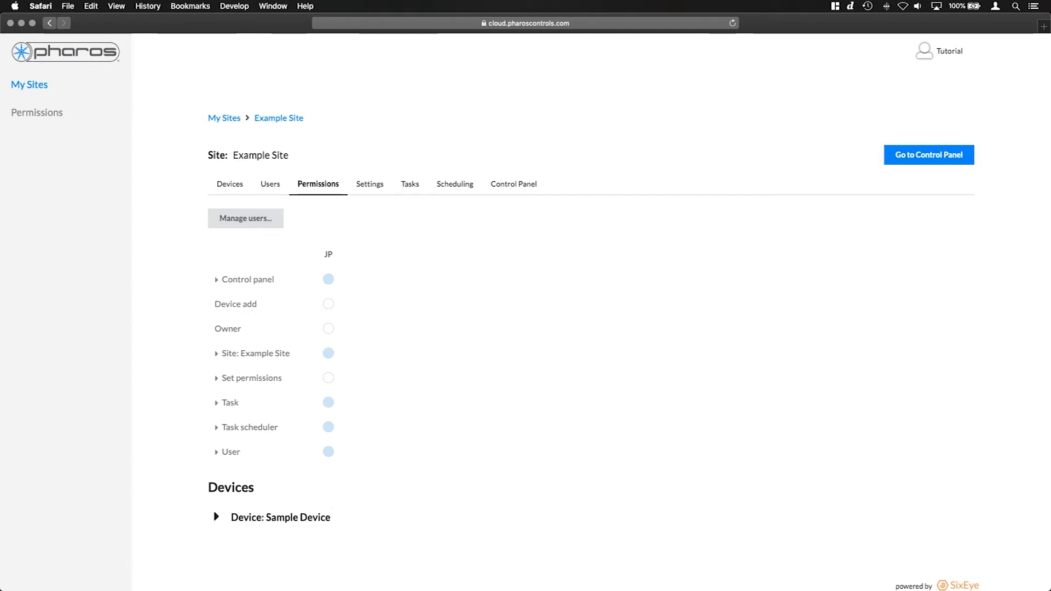
Narrow the permissions window to a left column beside the control panel window
drag(1046, 344, 212, 300)
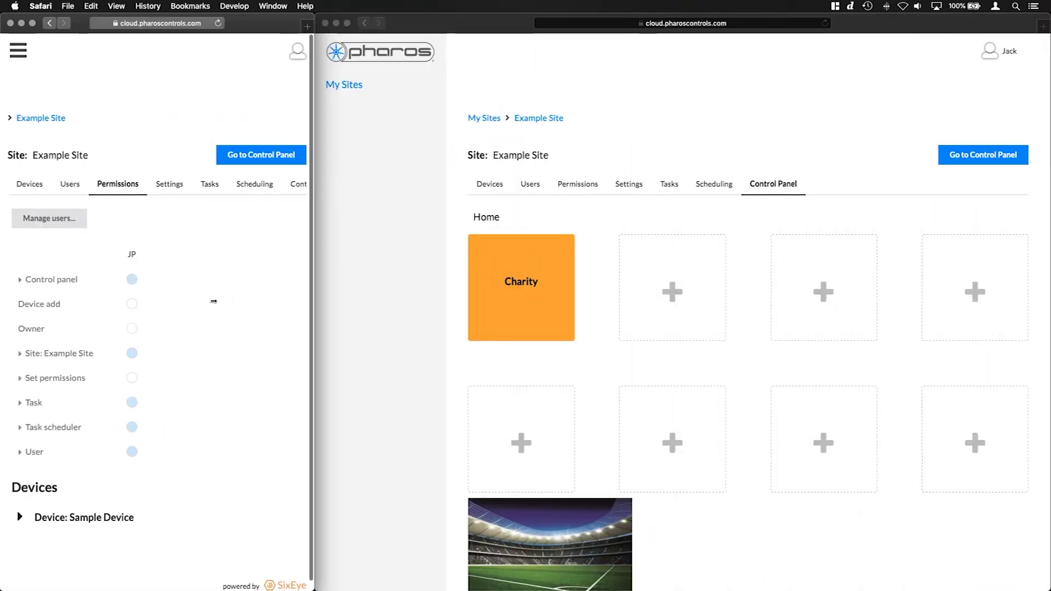
click(706, 120)
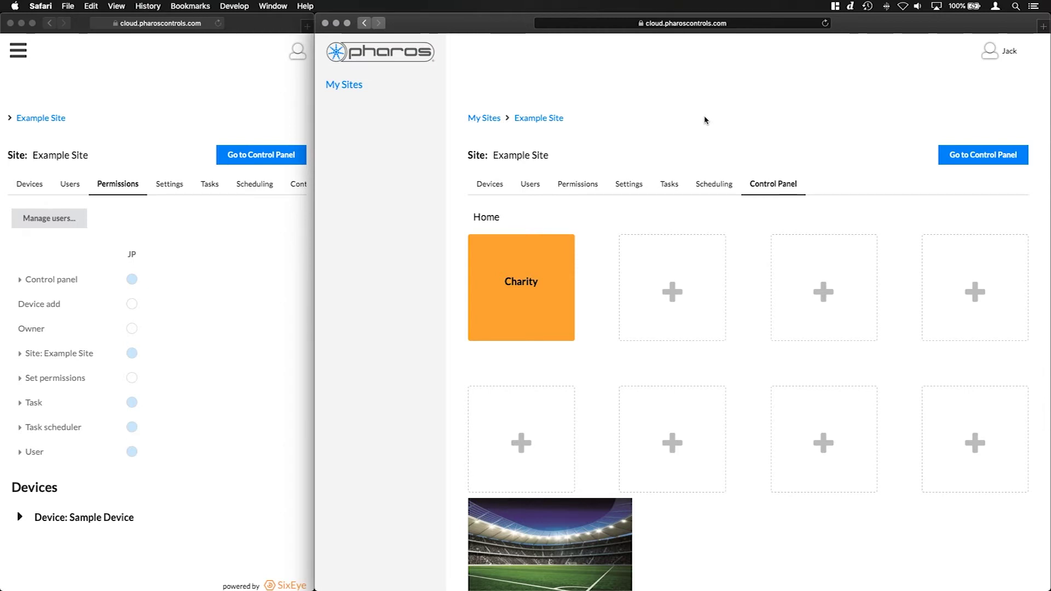
click(29, 276)
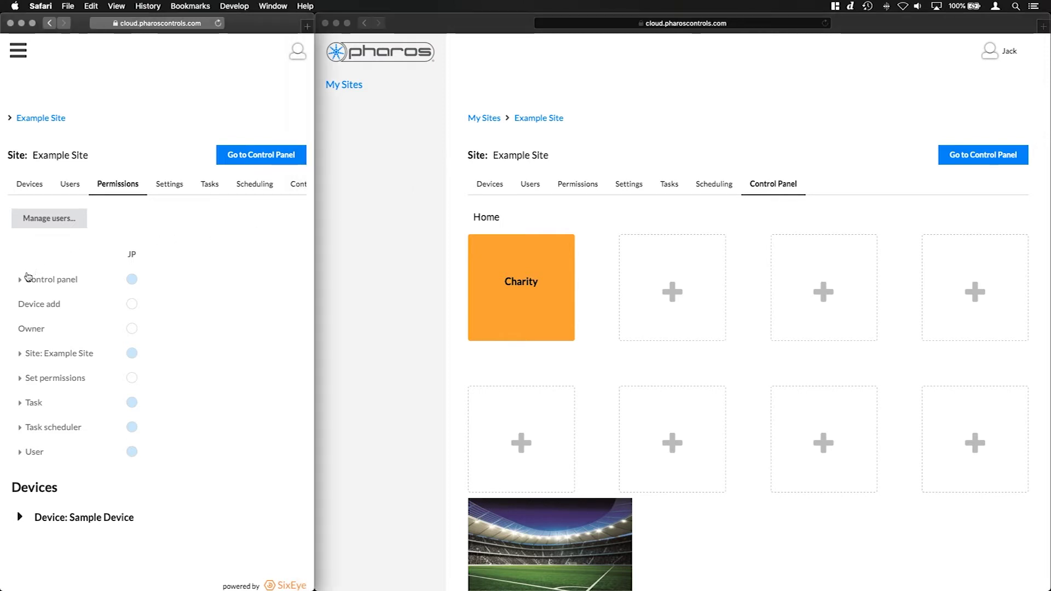
Expand JP's Control panel permission, toggle it all on and off, then grant View only
click(19, 279)
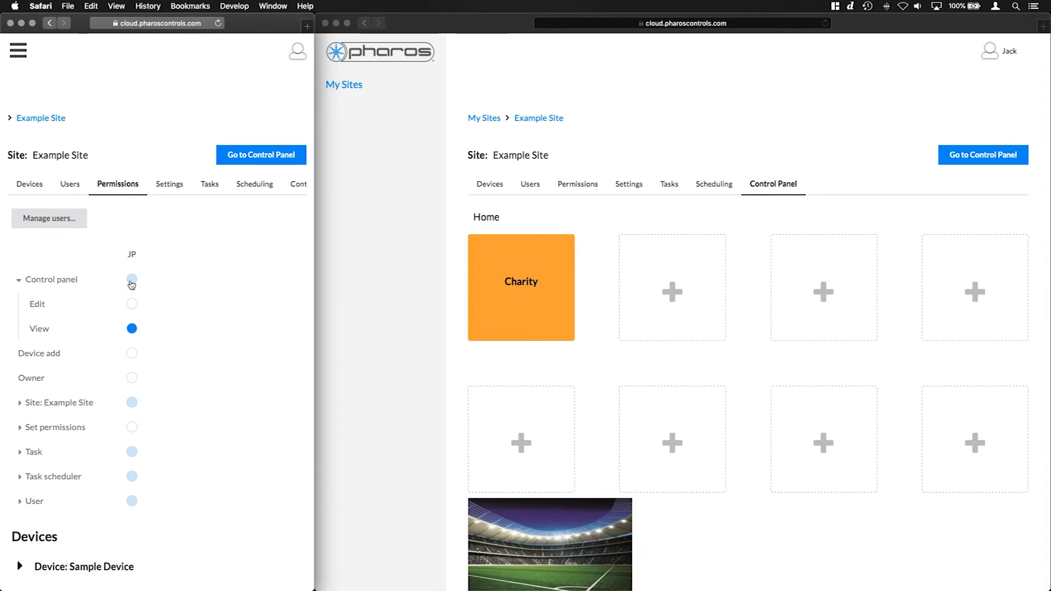
click(131, 280)
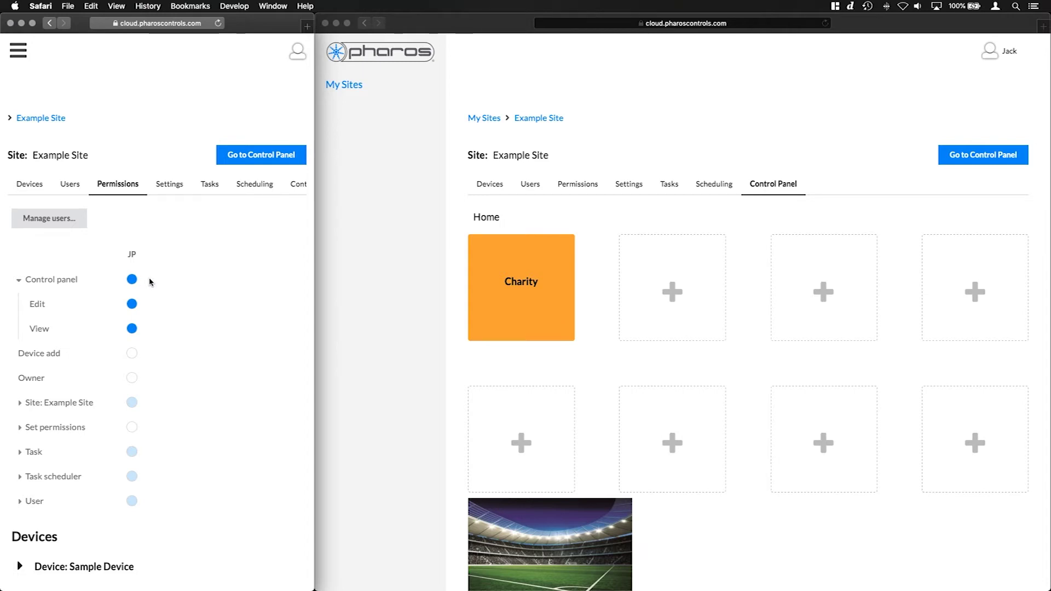
click(132, 279)
click(132, 329)
click(139, 377)
Grant JP Control panel Edit and reload the control panel page to show editing buttons
click(755, 269)
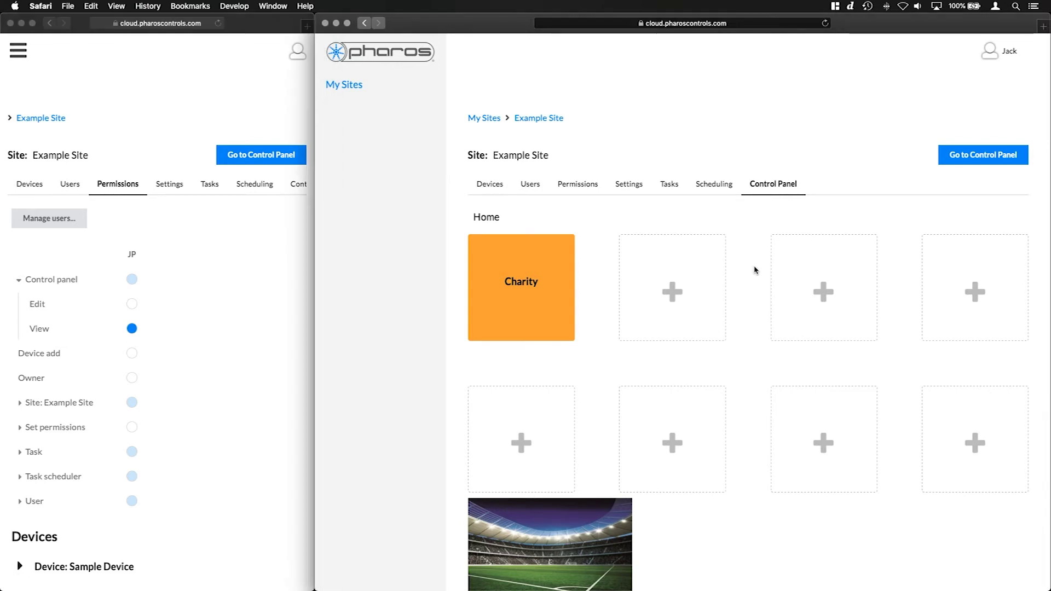
scroll(755, 271, down, 3)
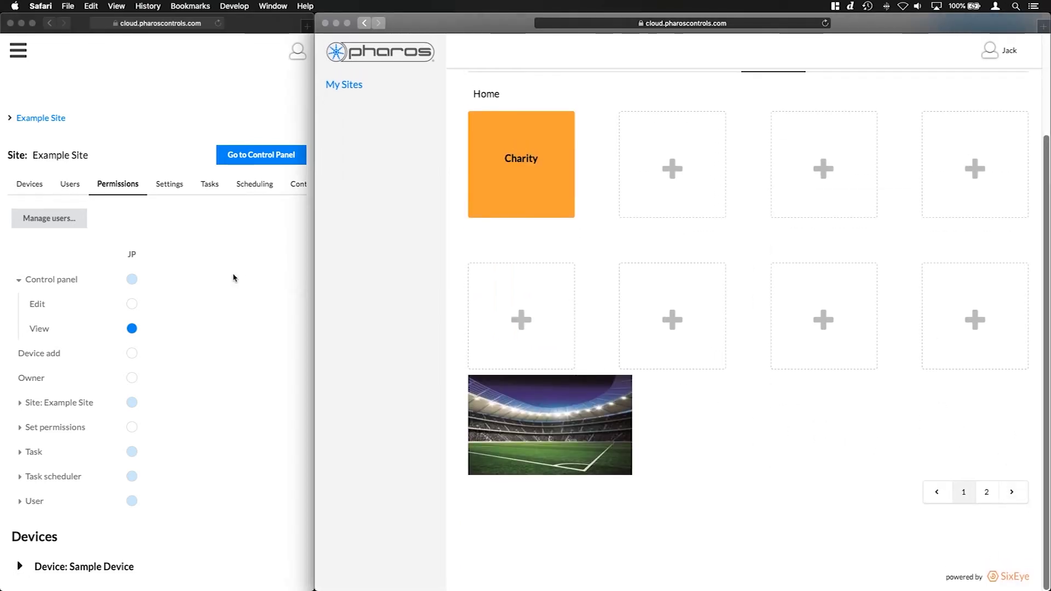
click(131, 304)
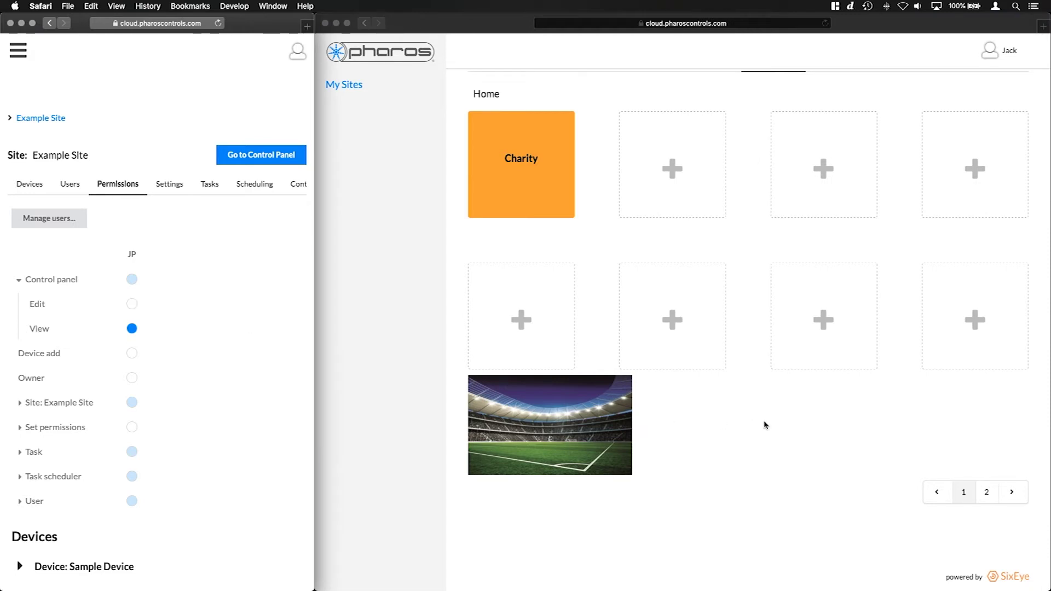
click(825, 23)
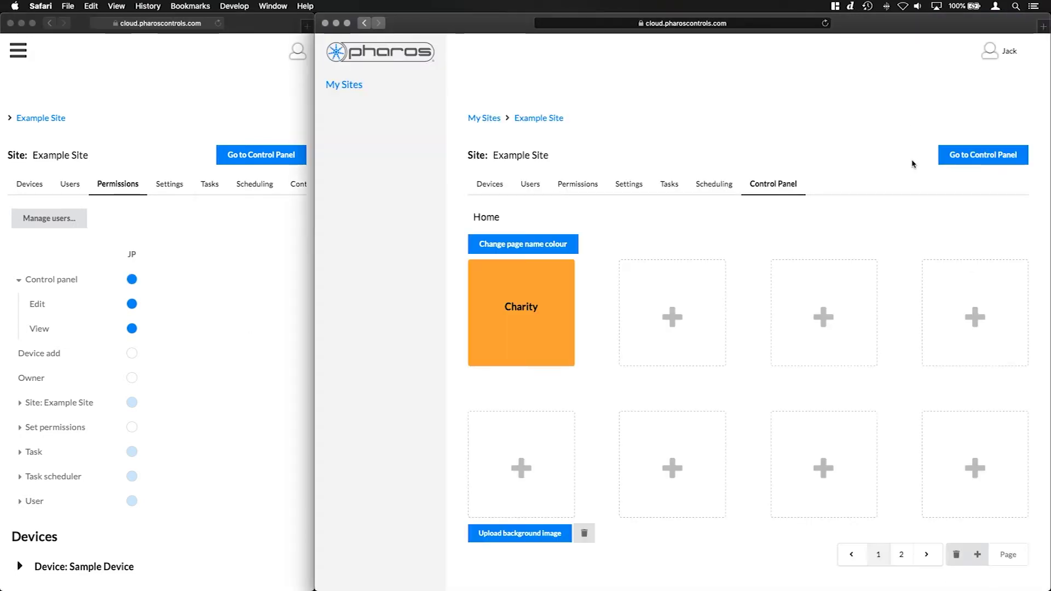
scroll(903, 319, down, 5)
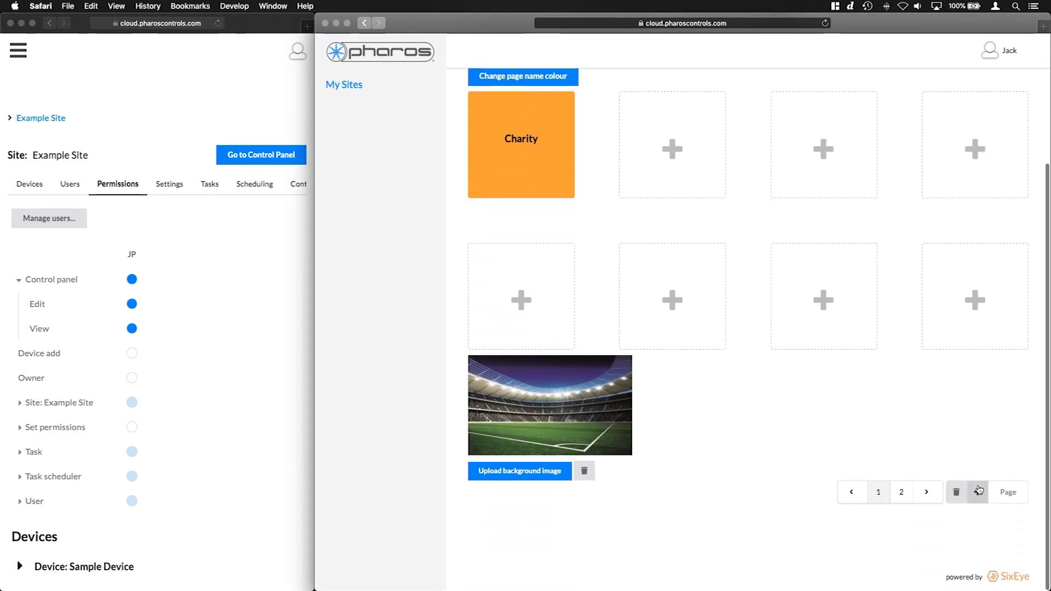
scroll(919, 394, up, 5)
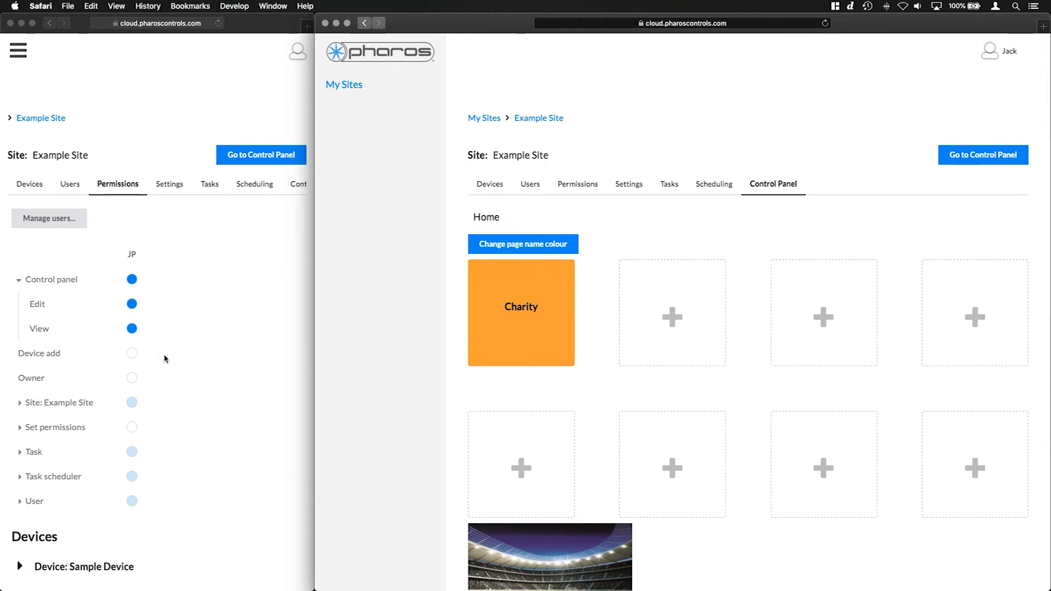
click(127, 359)
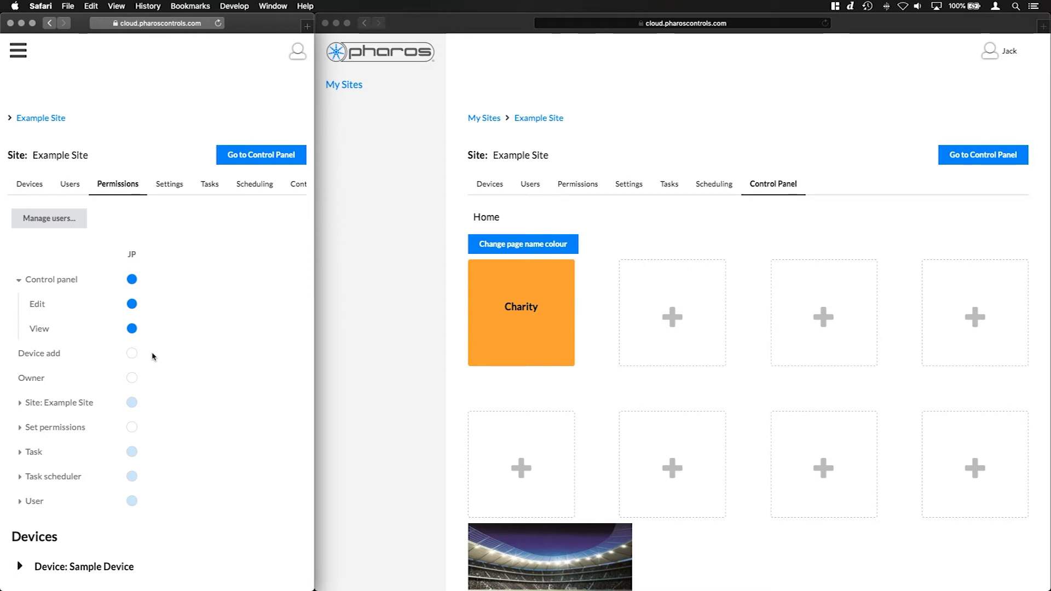
Turn on JP's Site 'Edit all' permission and reload JP's page
click(134, 403)
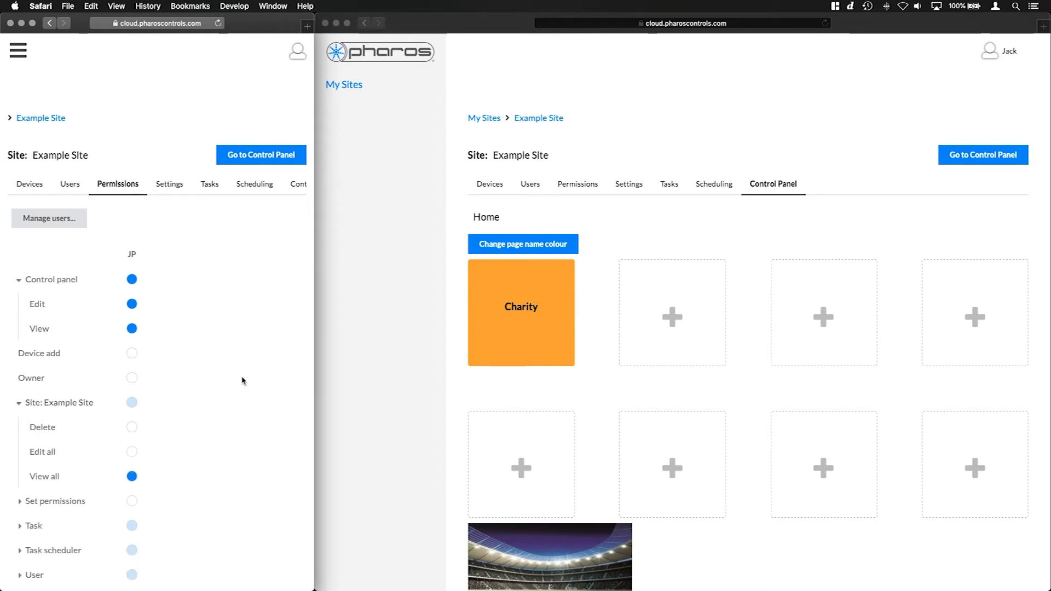
scroll(238, 380, down, 2)
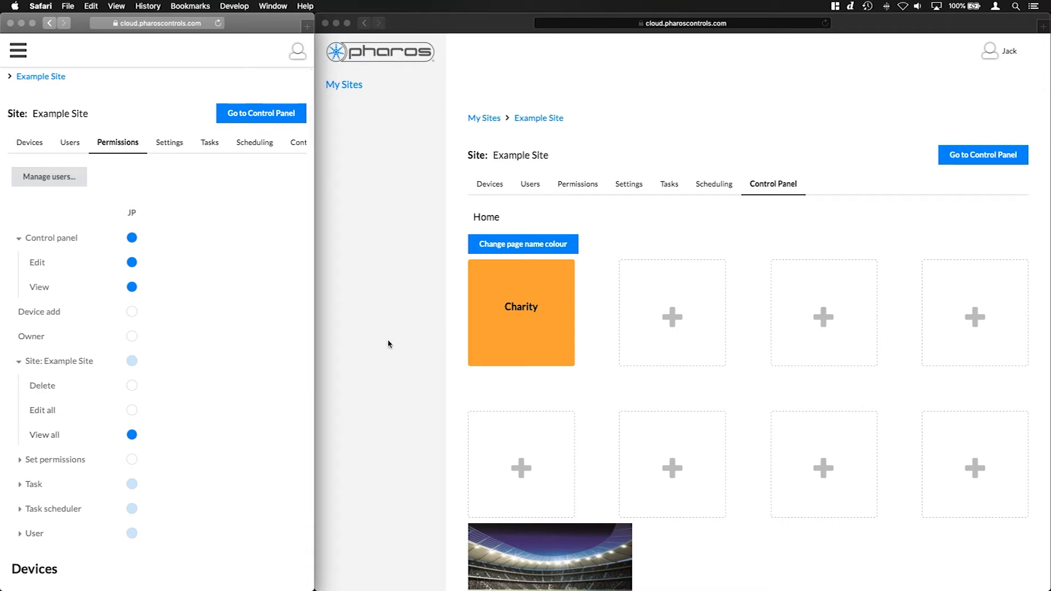
click(540, 155)
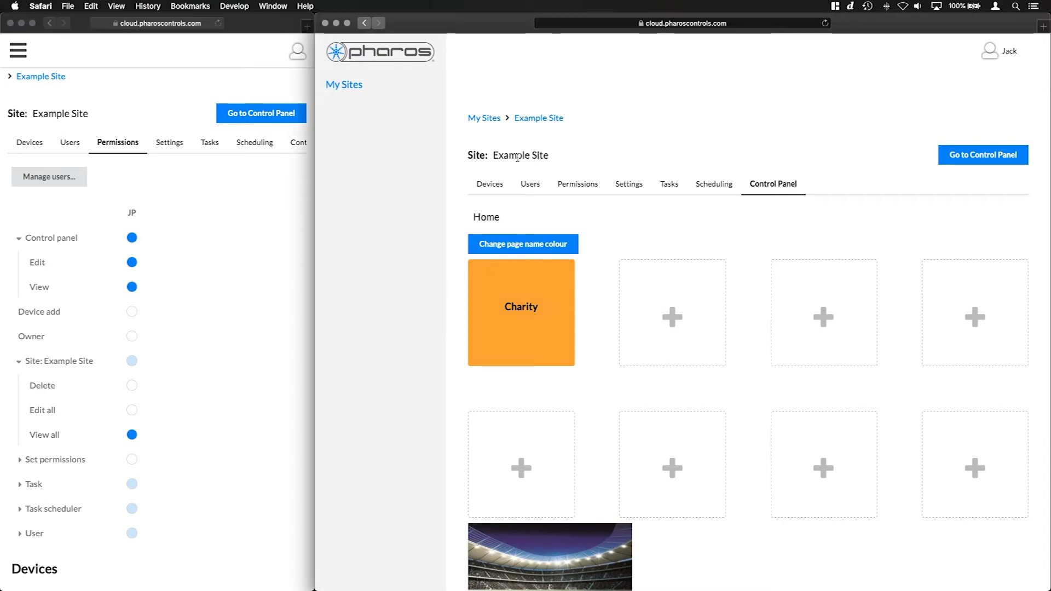
click(155, 408)
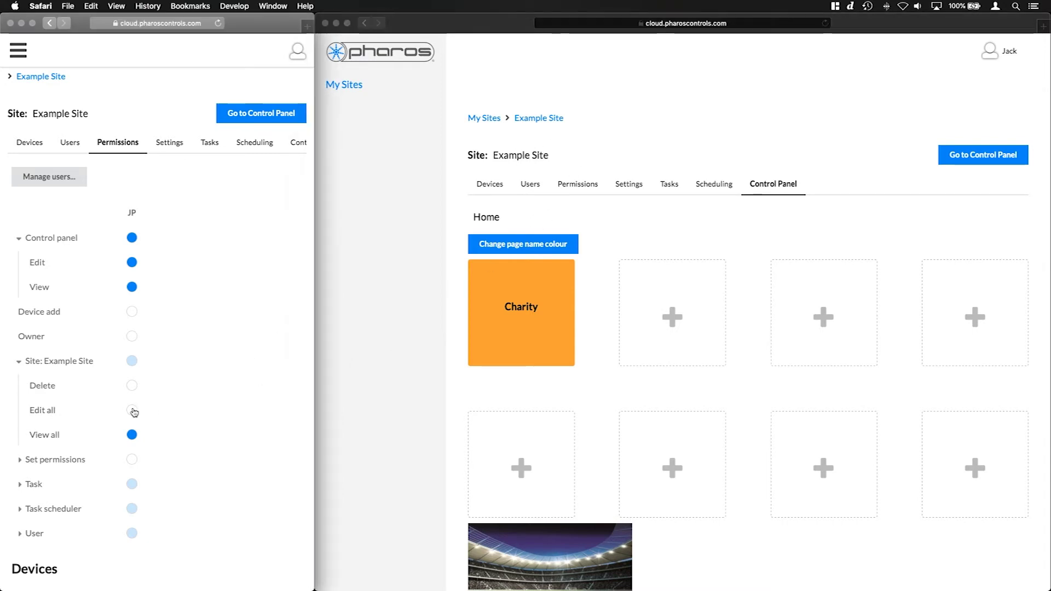
click(134, 411)
click(797, 97)
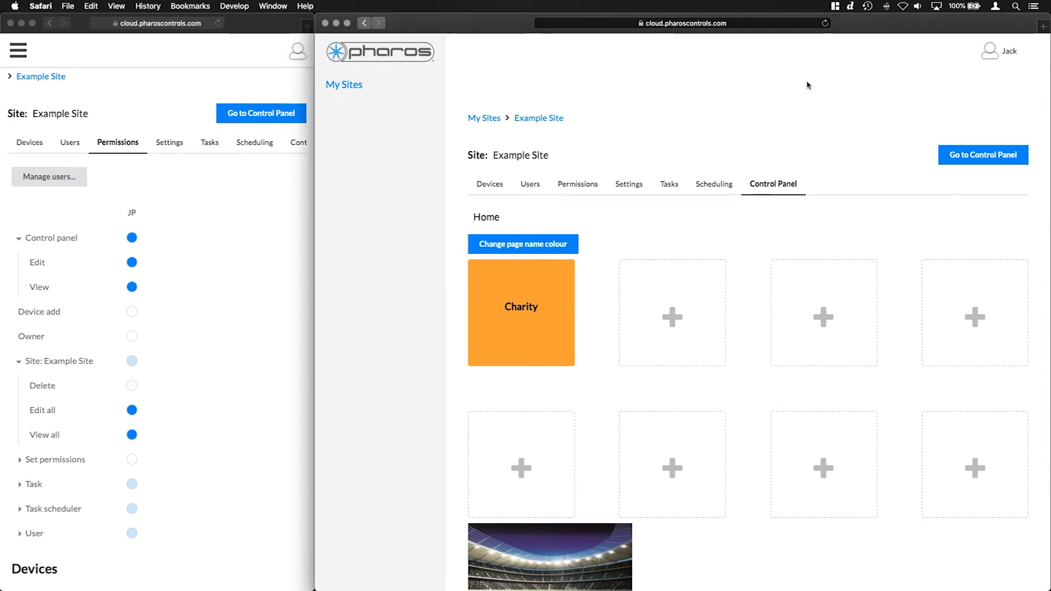
click(825, 23)
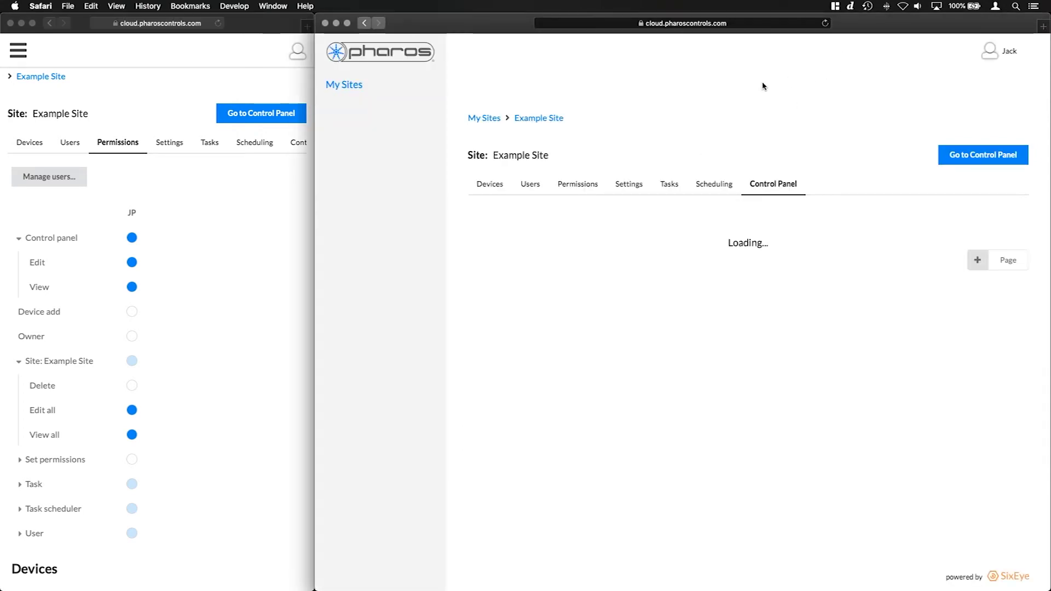
As JP, replace 'Example' with 'Tutorial' in the site name and save it
click(518, 162)
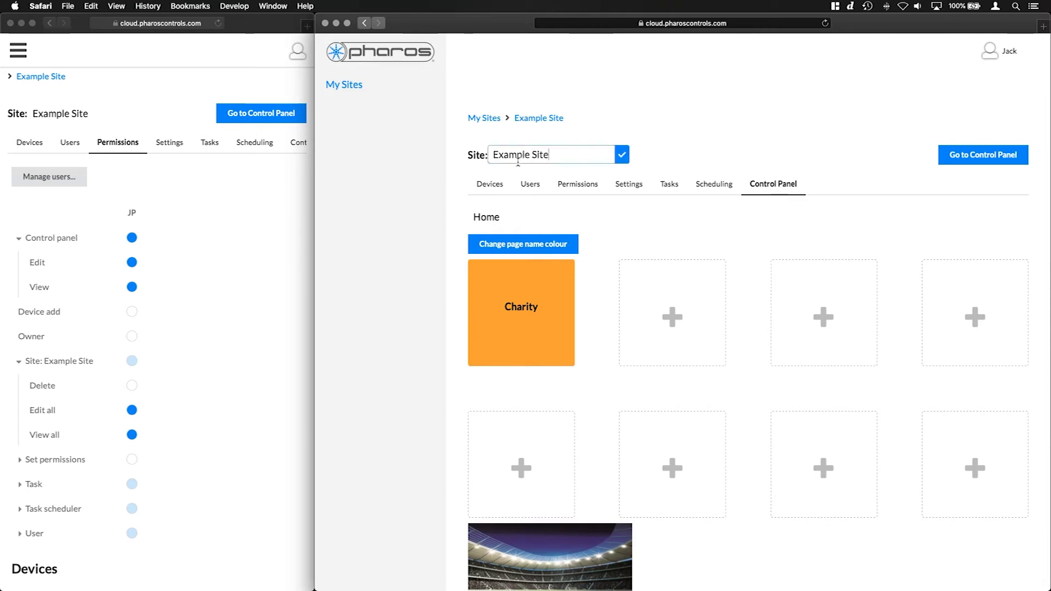
drag(530, 155, 486, 155)
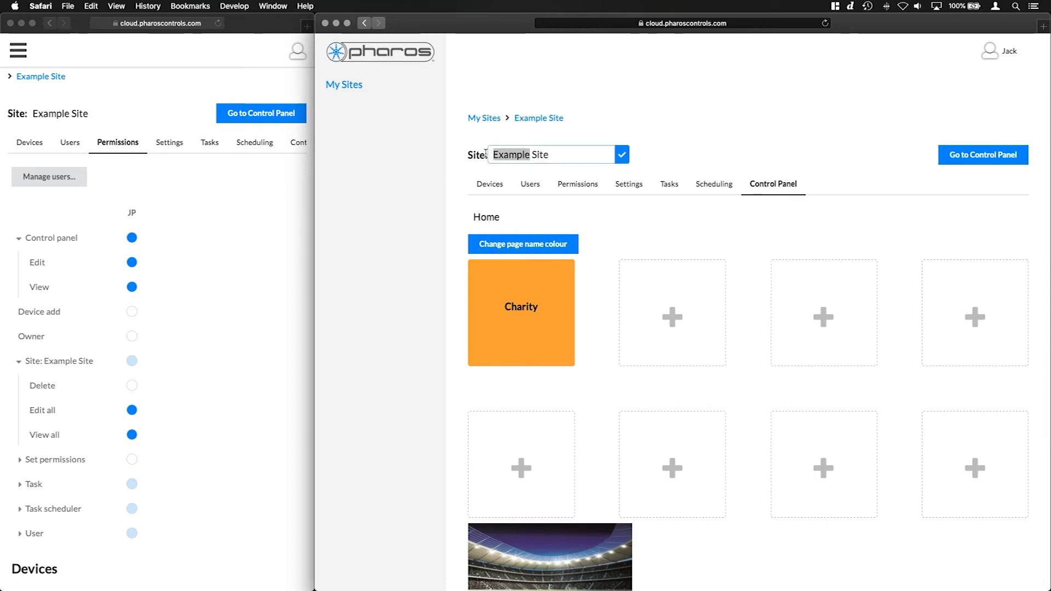
text(Tutorial)
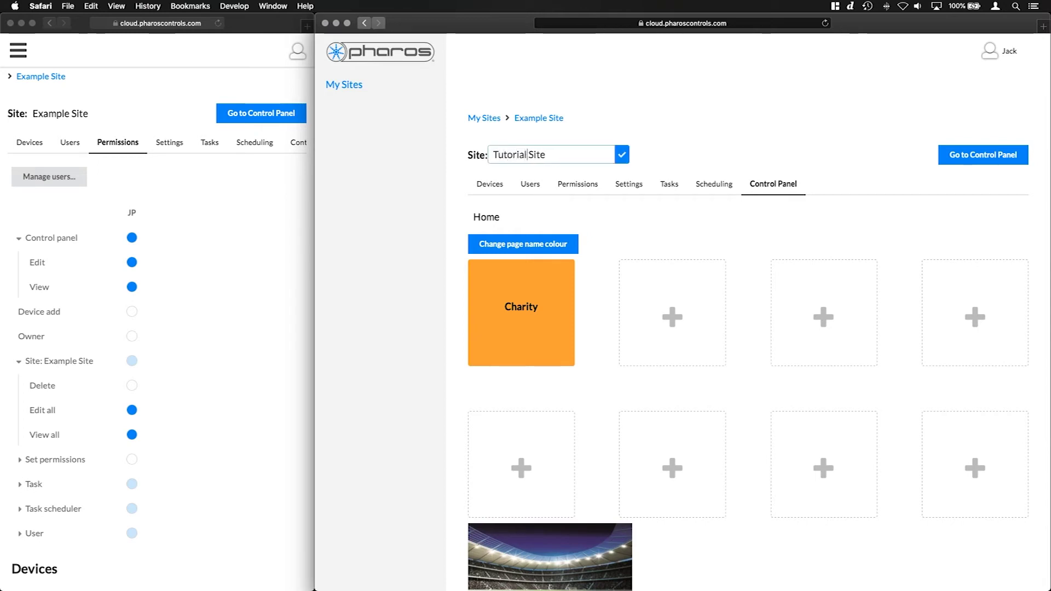
click(622, 154)
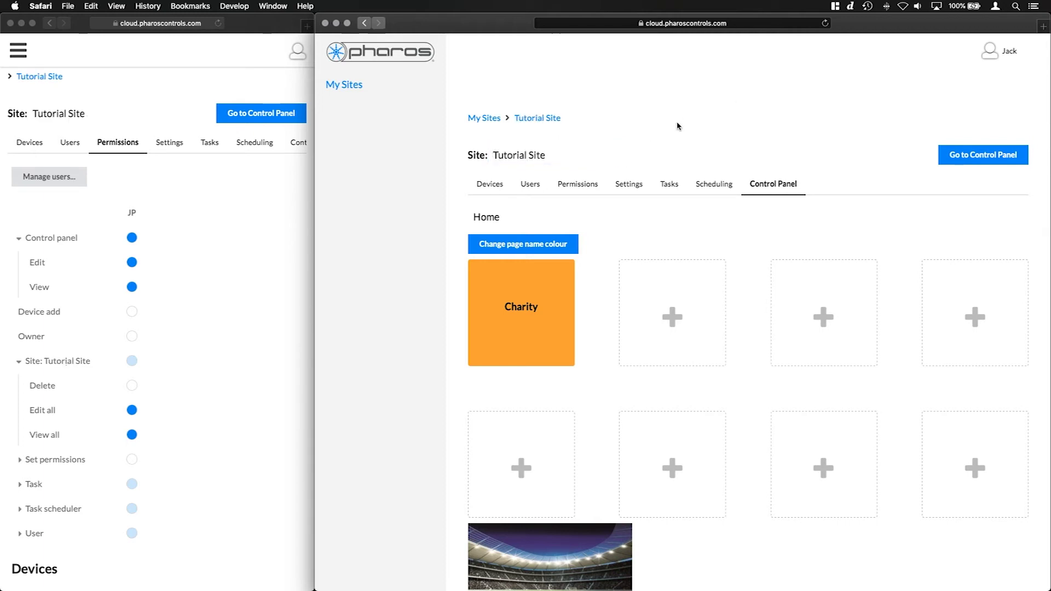
scroll(223, 372, down, 4)
Expand Task permissions and try running the Charity Event task as JP, which is refused
click(219, 372)
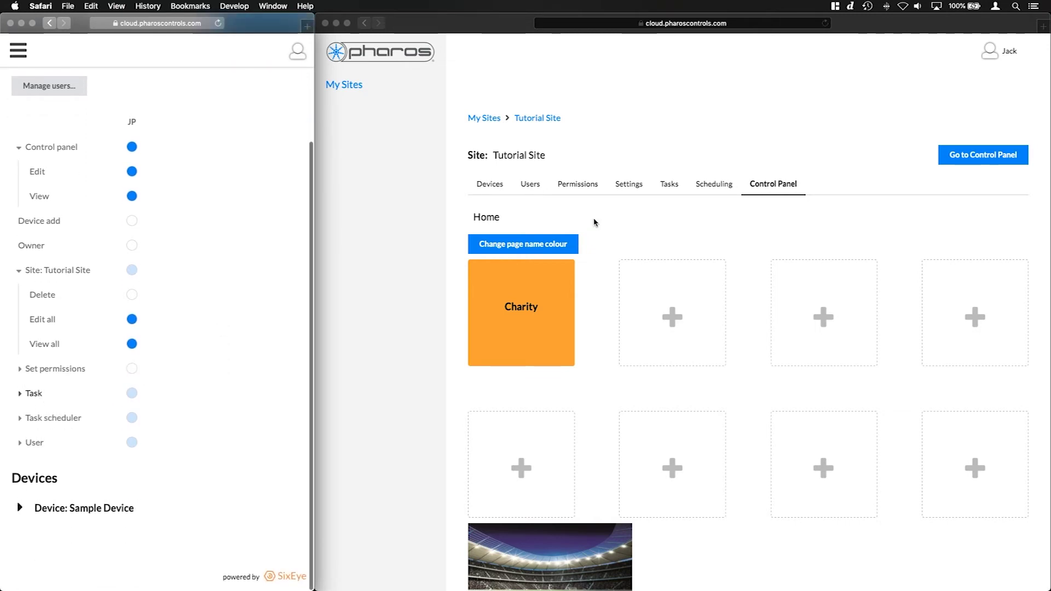
click(26, 398)
click(687, 129)
click(672, 185)
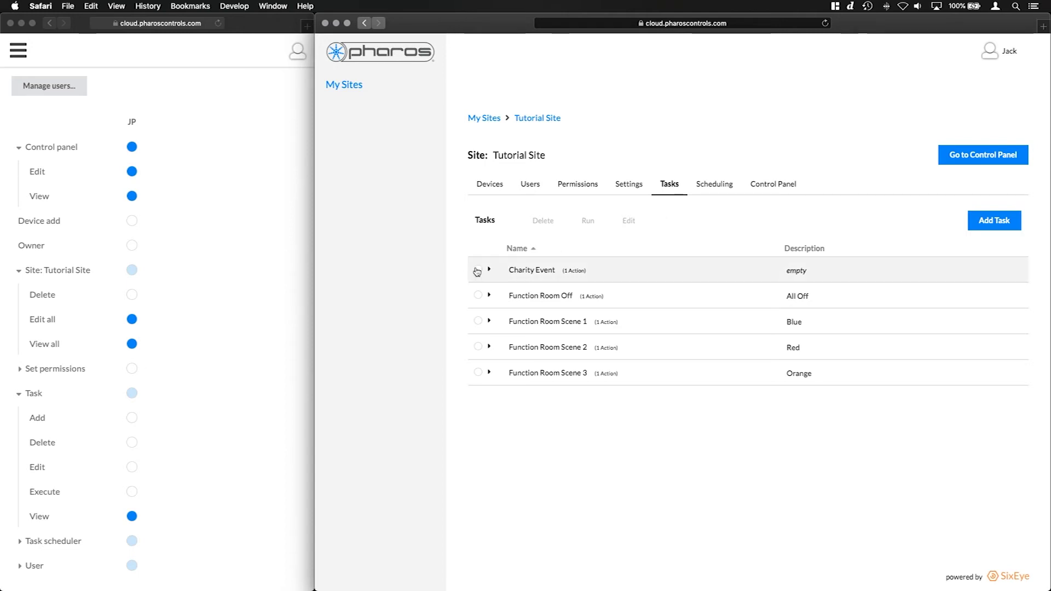
click(478, 269)
click(588, 222)
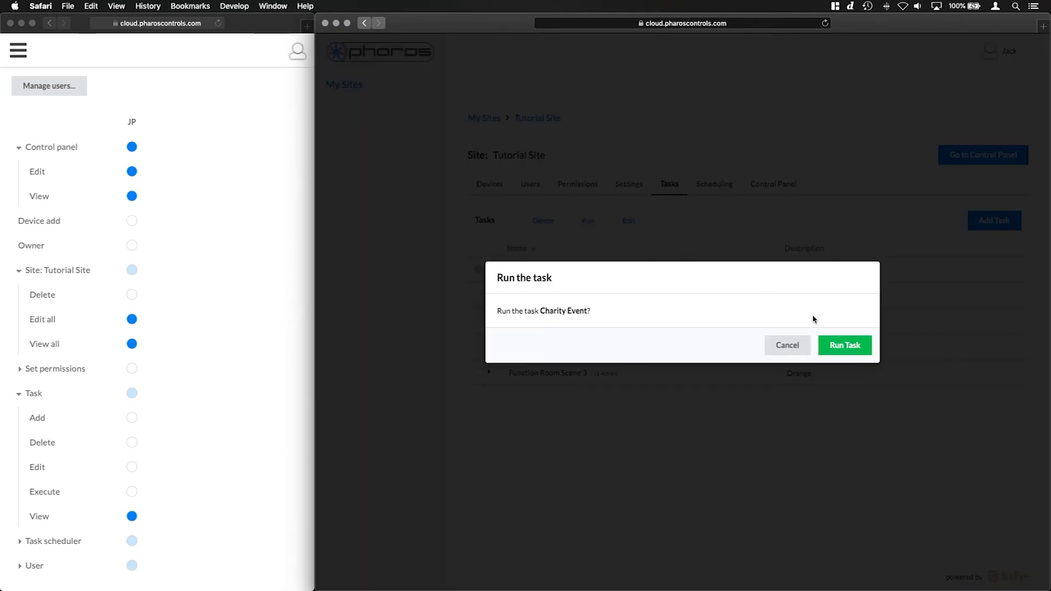
click(839, 345)
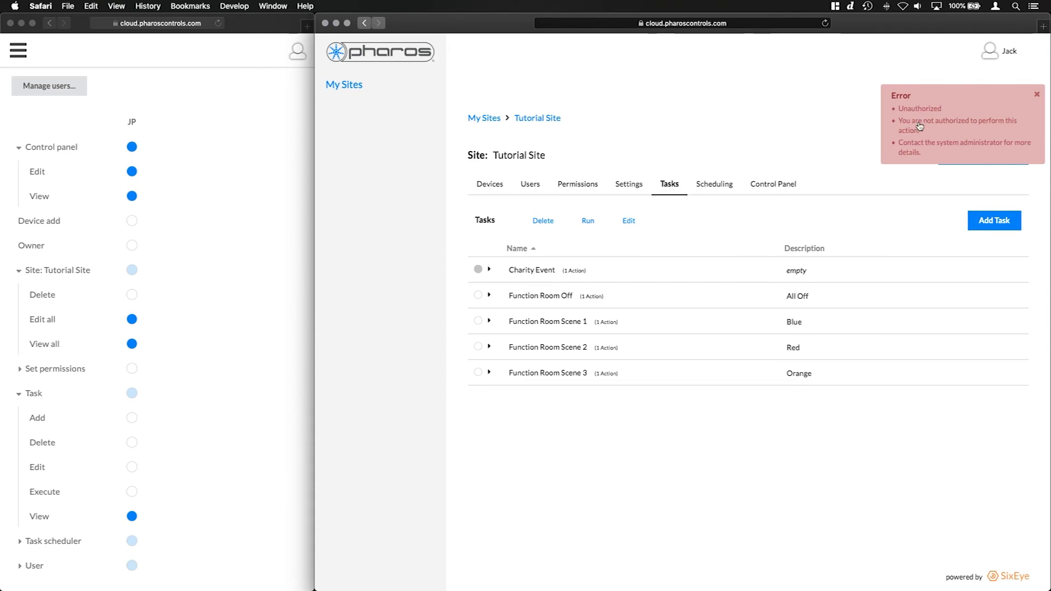
click(915, 100)
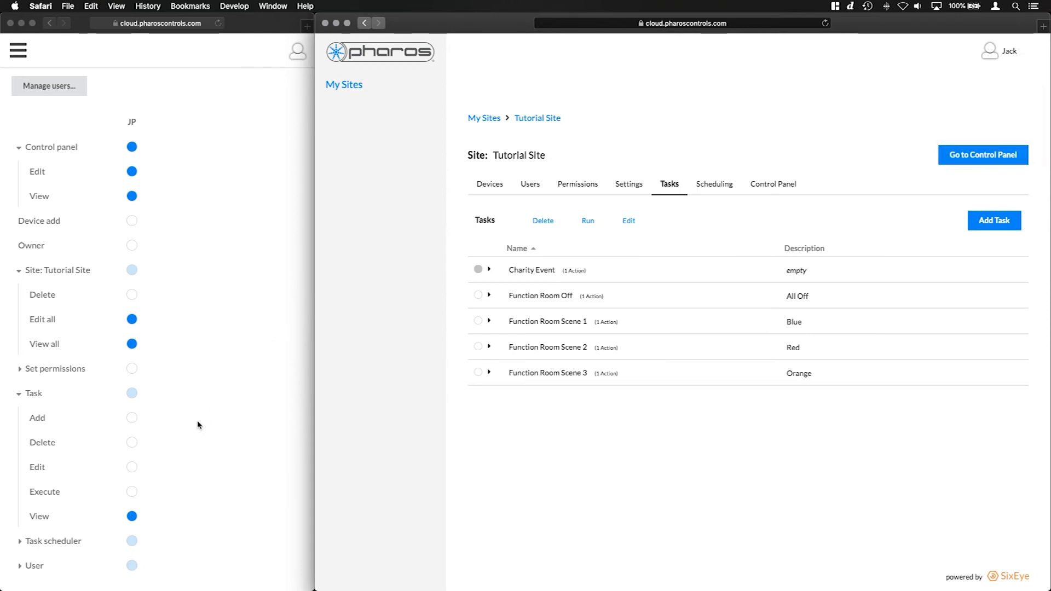
Grant JP Task Execute and rerun the Charity Event task successfully
click(132, 491)
click(132, 491)
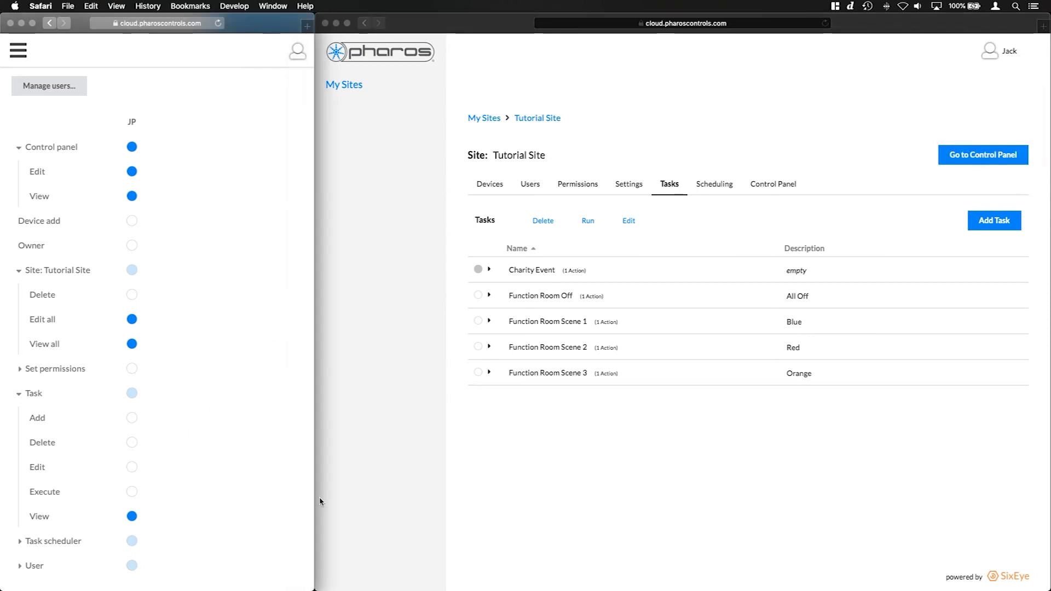
click(509, 488)
click(586, 221)
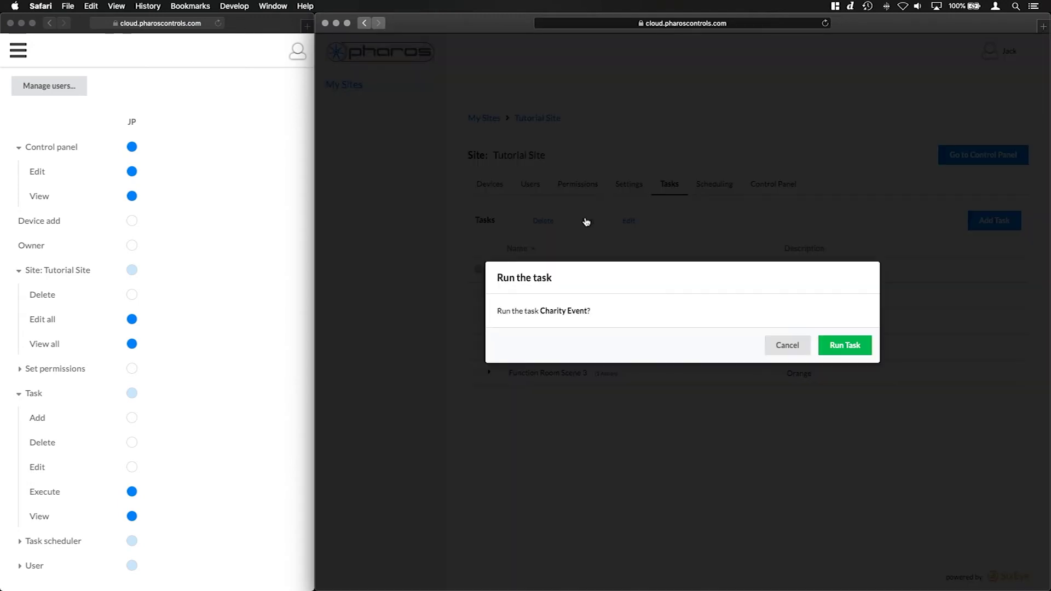
click(861, 353)
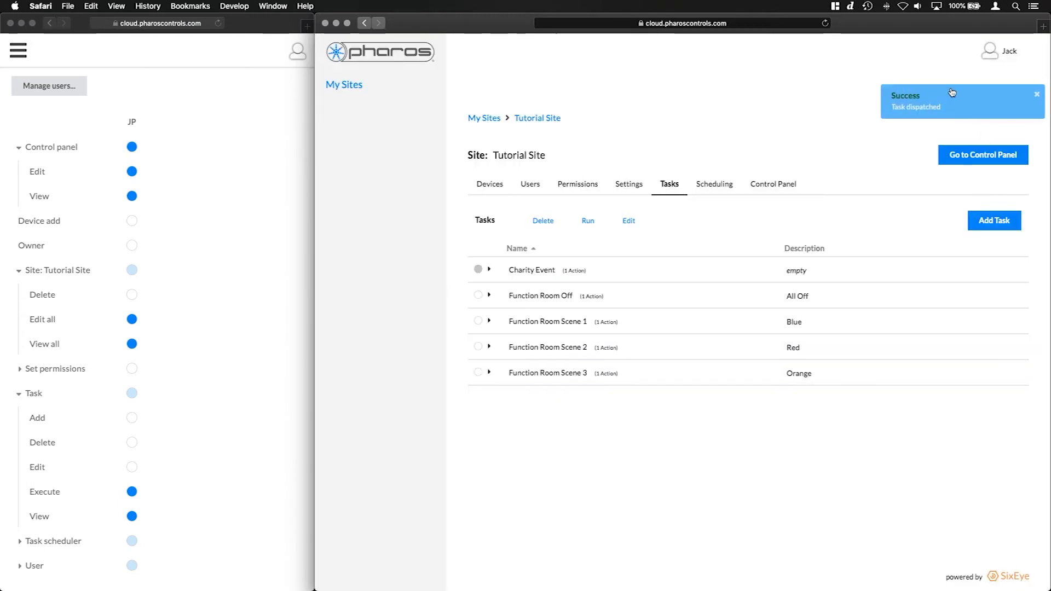
click(940, 95)
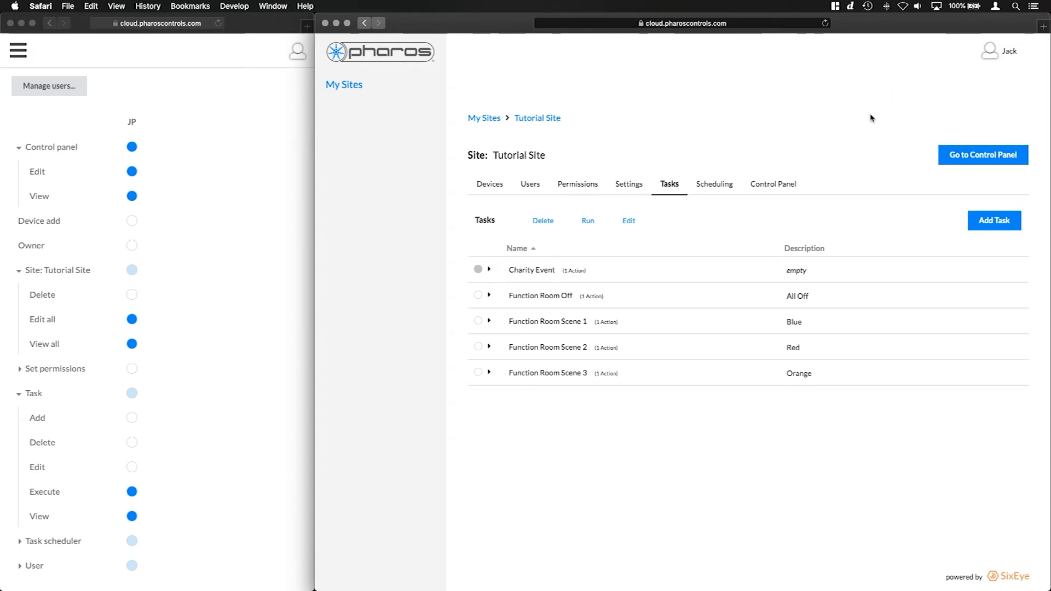
click(87, 178)
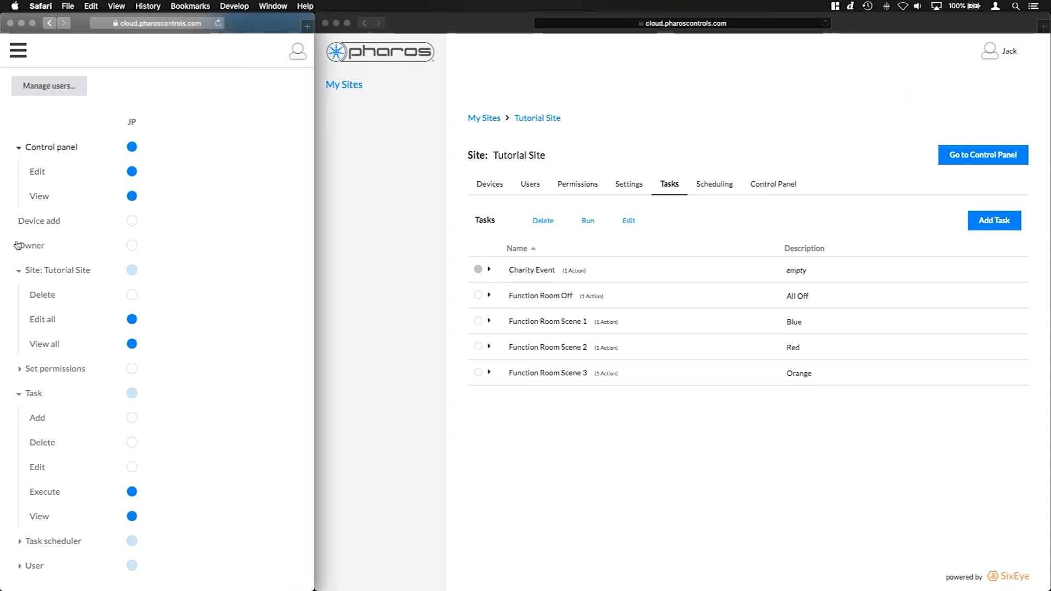
Collapse the Control panel, site and Task groups, then grant JP all Task scheduler permissions
click(20, 221)
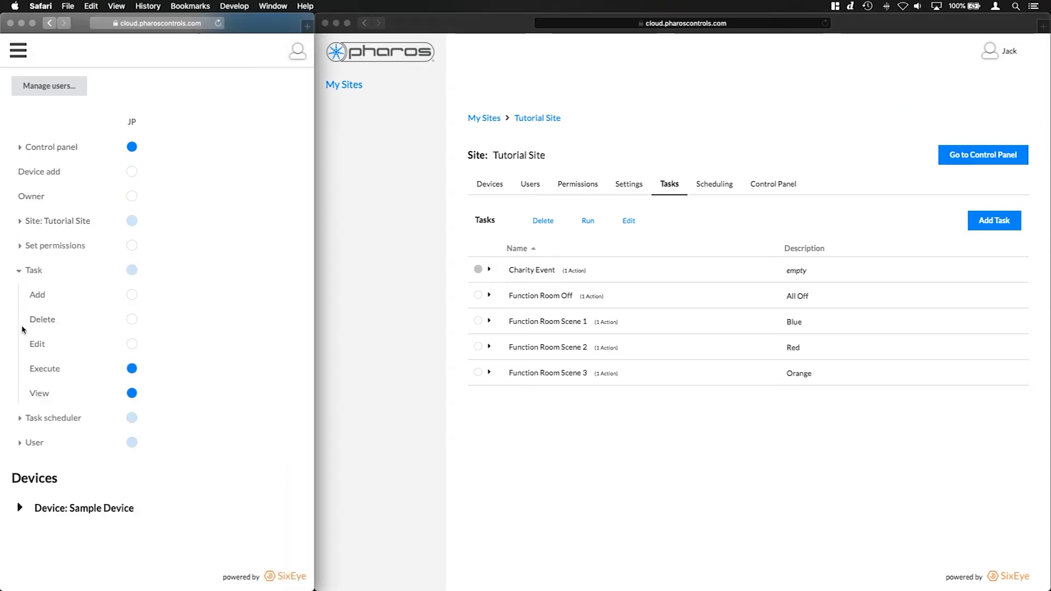
click(20, 268)
click(19, 418)
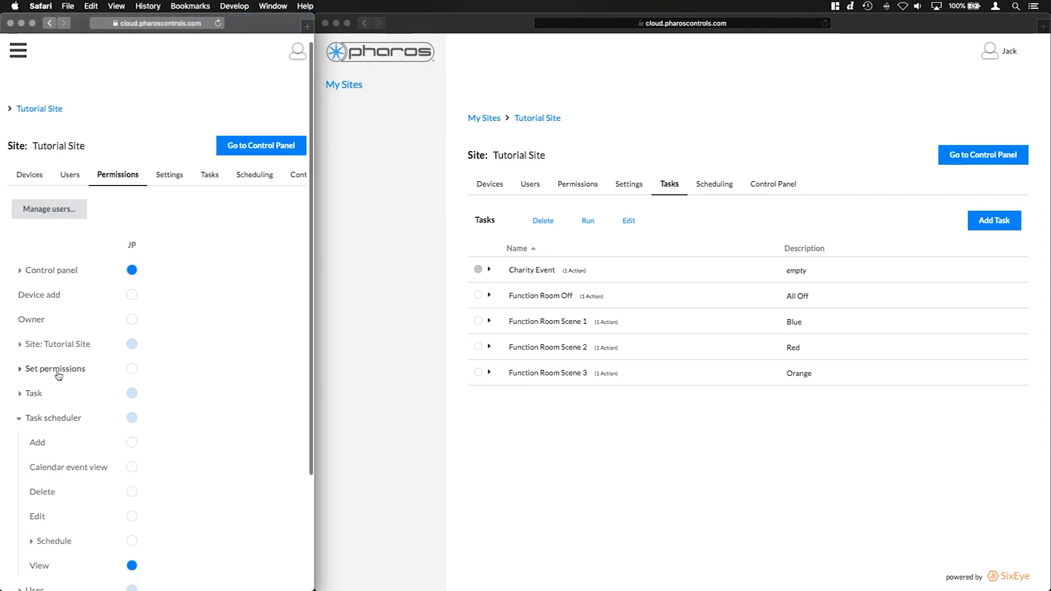
scroll(59, 376, down, 3)
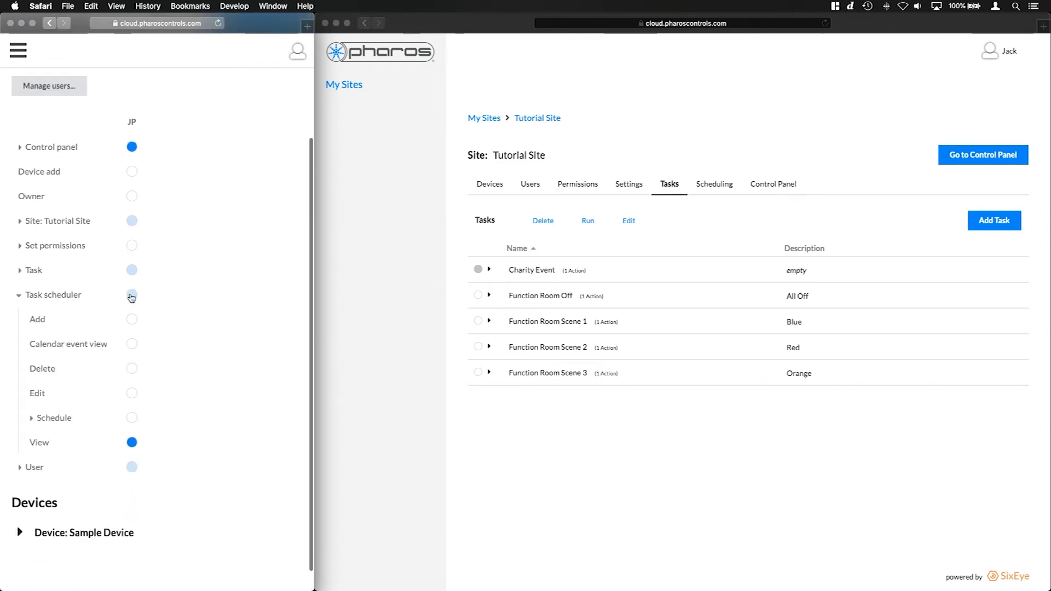
click(132, 296)
Open JP's Scheduling page and revoke Calendar event view so the events calendar disappears
click(692, 159)
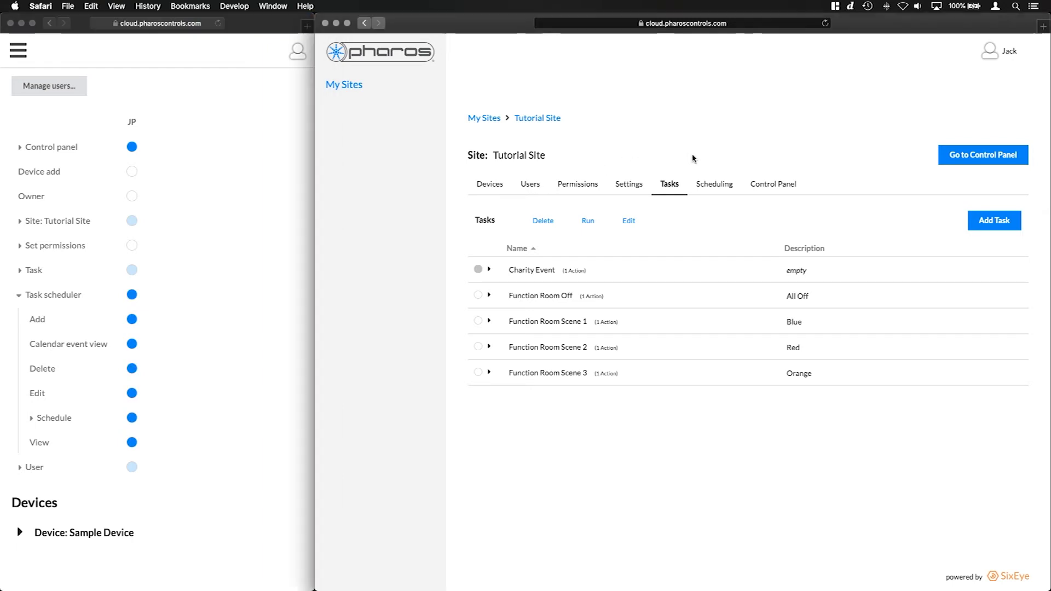
click(712, 184)
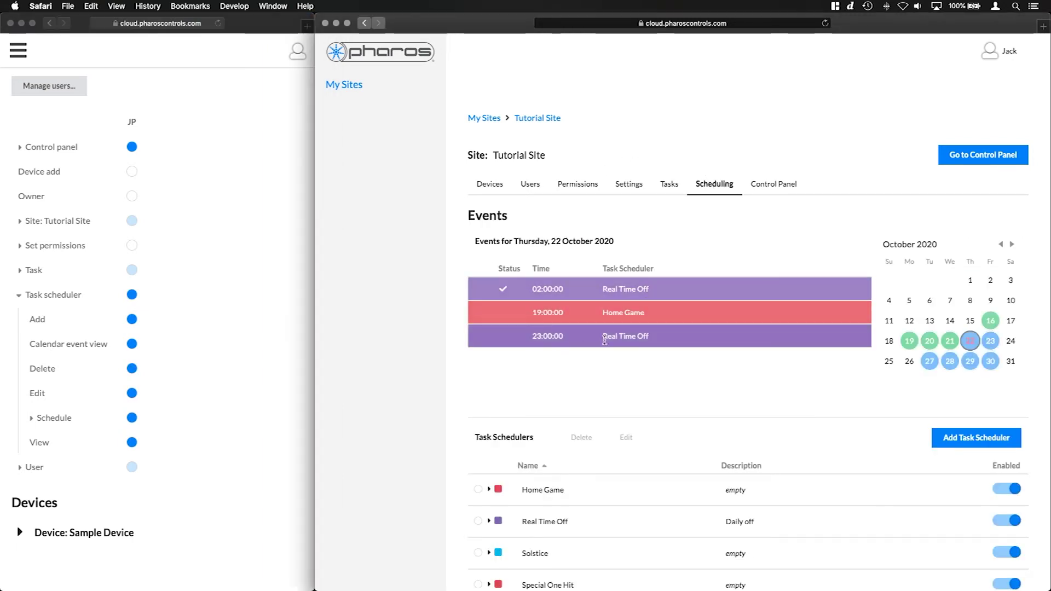
click(134, 343)
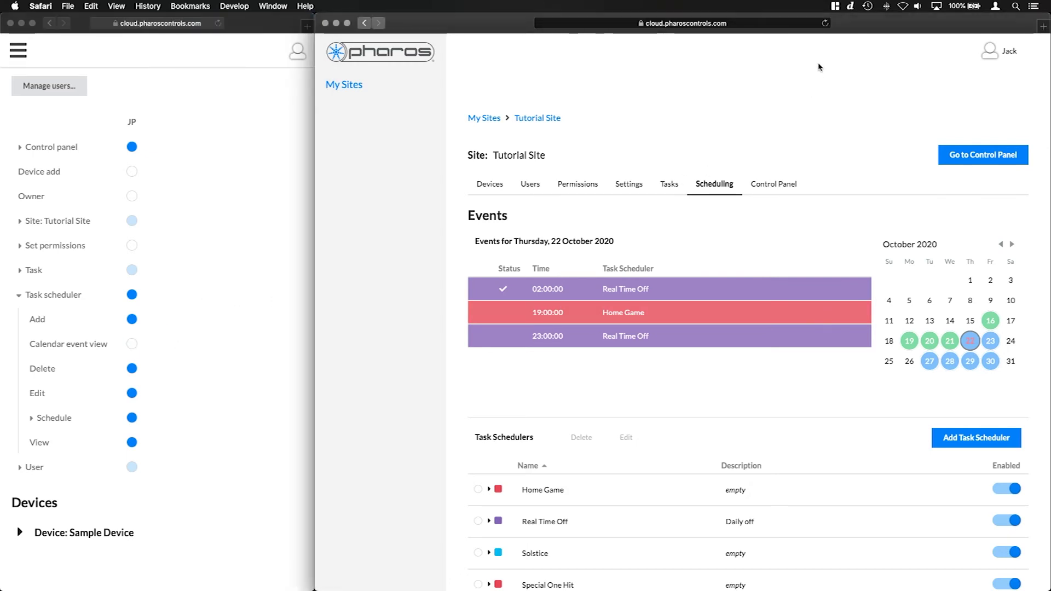
click(825, 23)
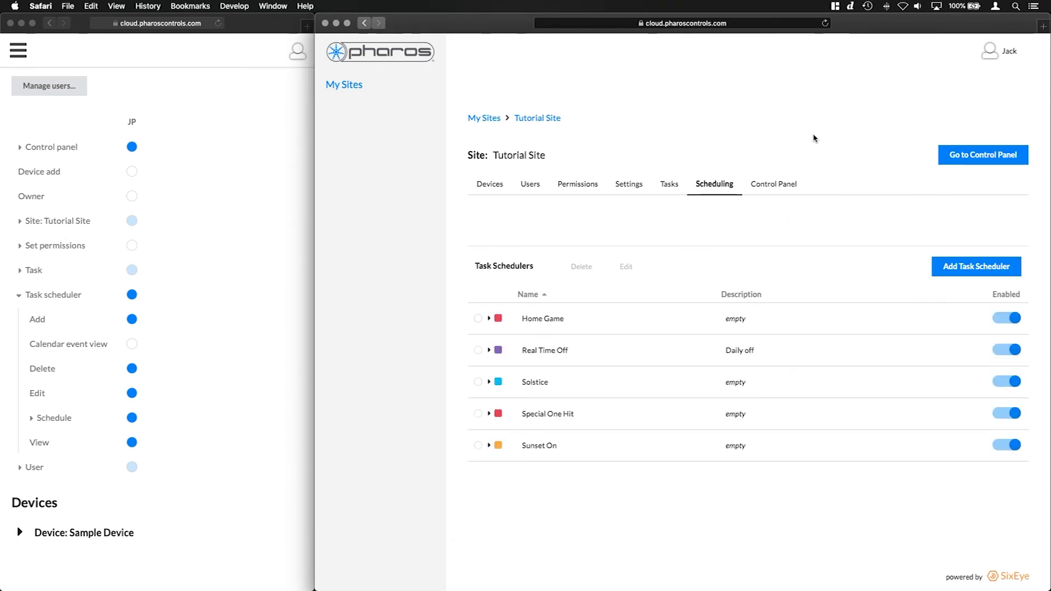
click(537, 192)
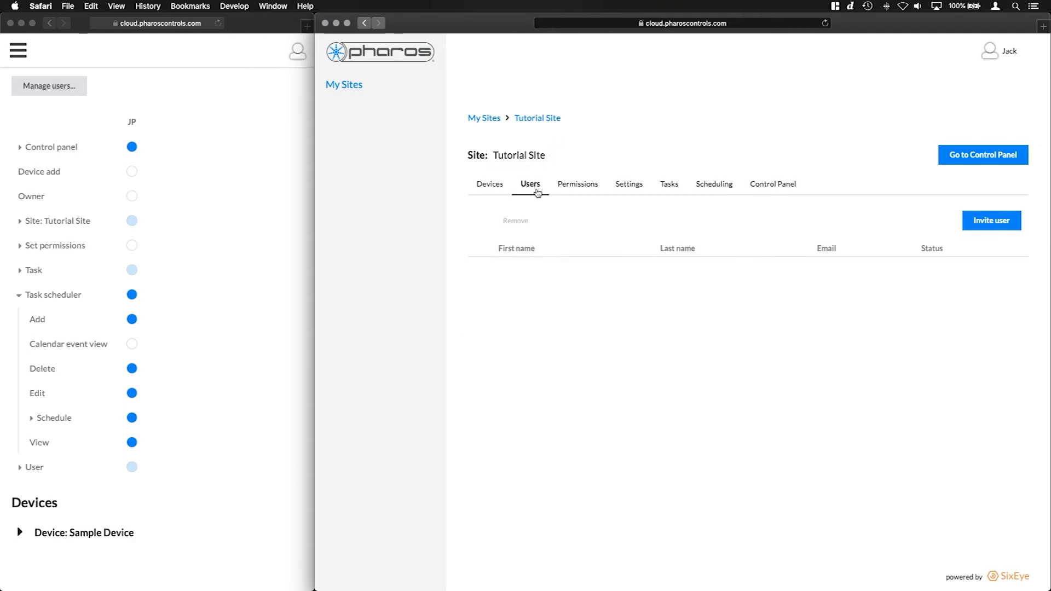
As JP, try inviting the sample e-mail address to the site, which is refused
click(34, 487)
scroll(245, 390, down, 3)
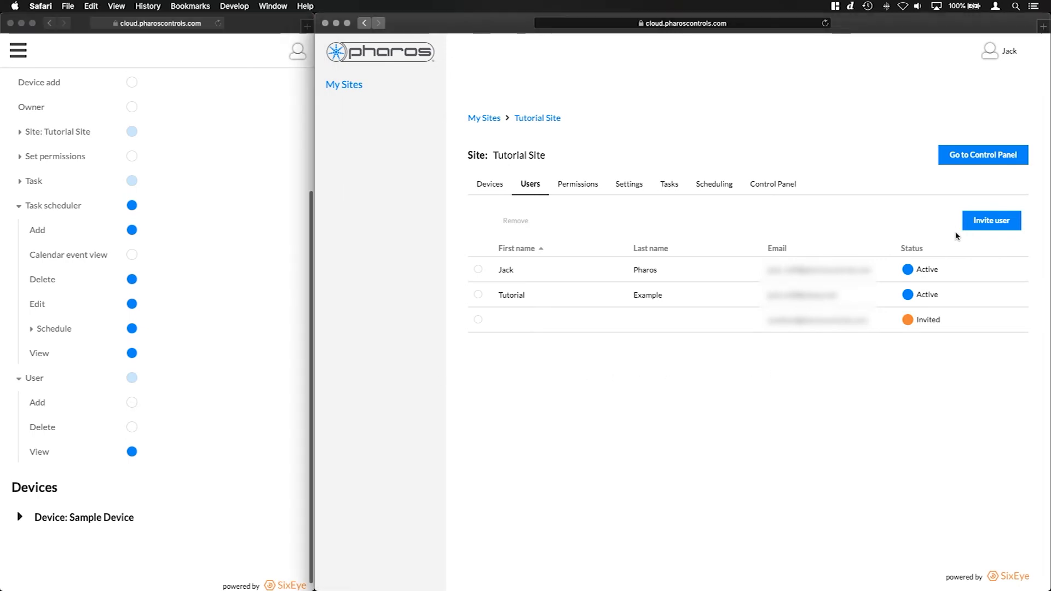
click(987, 227)
click(689, 306)
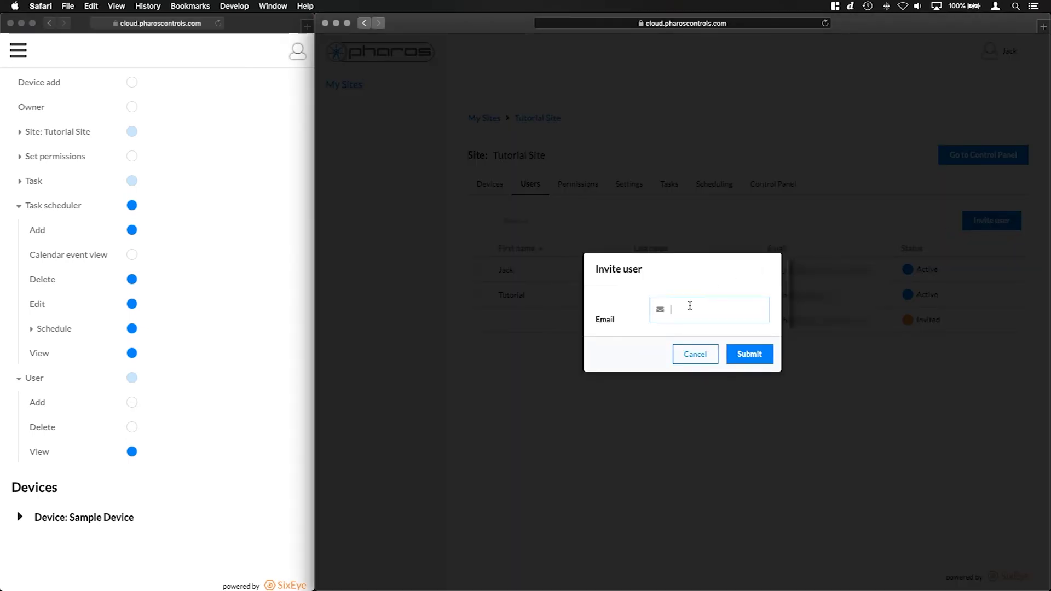
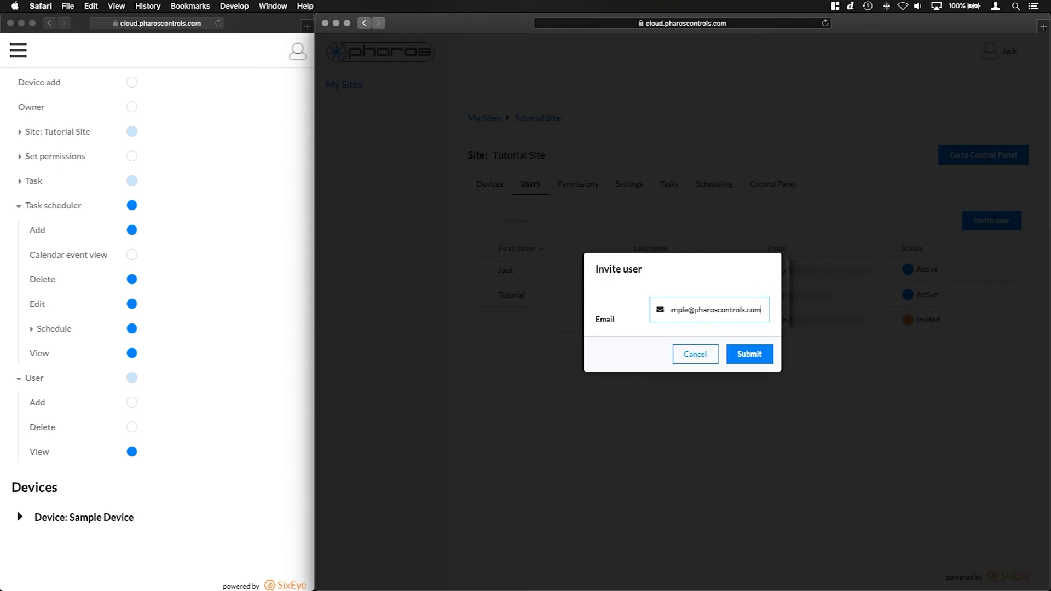
click(736, 353)
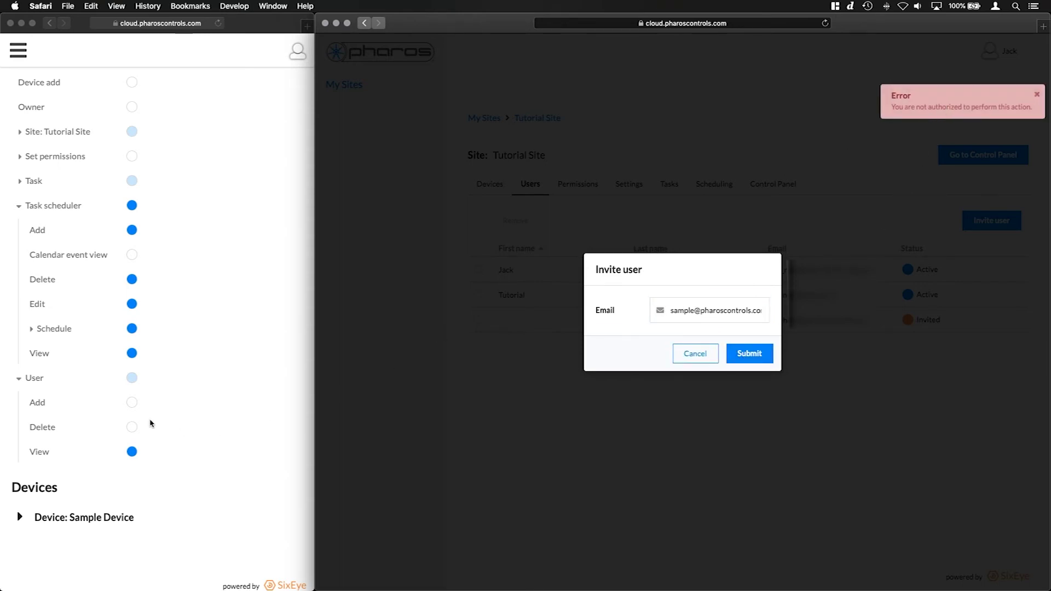
Grant JP User Add, resend the invitation successfully, and dismiss the messages
click(152, 423)
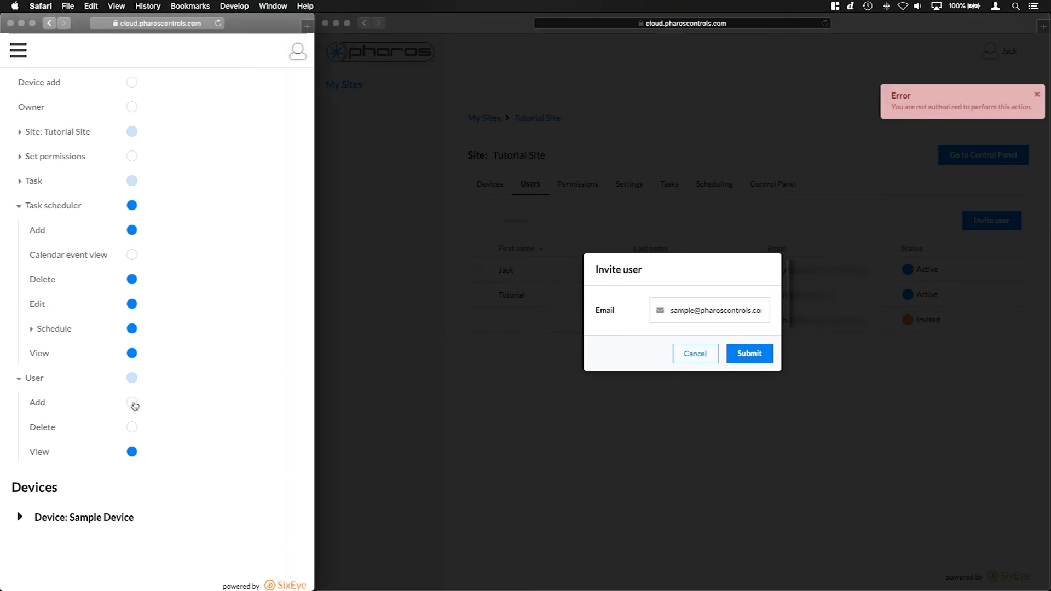
click(736, 282)
click(748, 353)
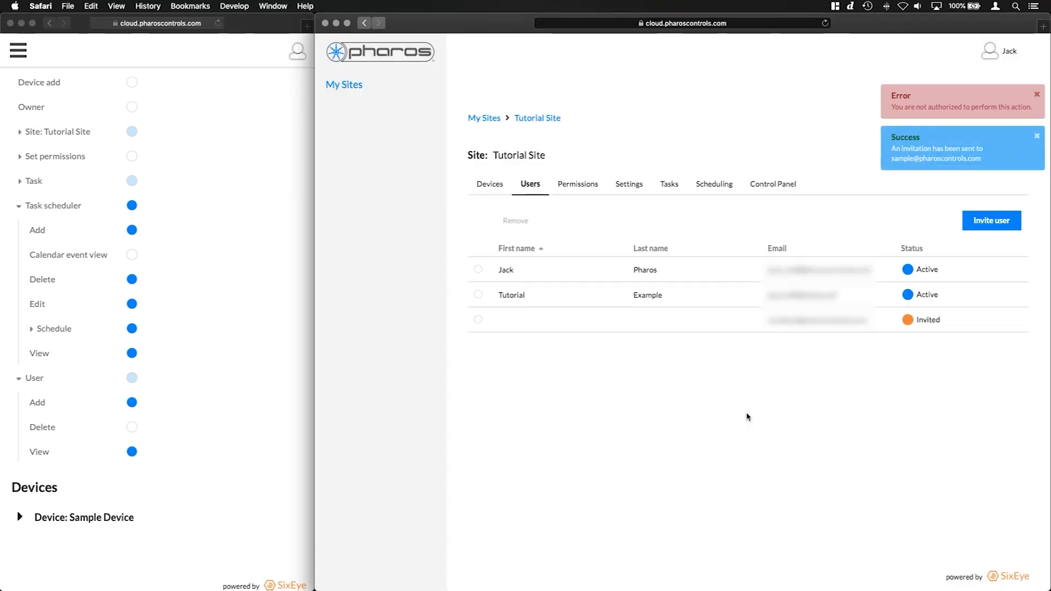
click(959, 93)
click(952, 94)
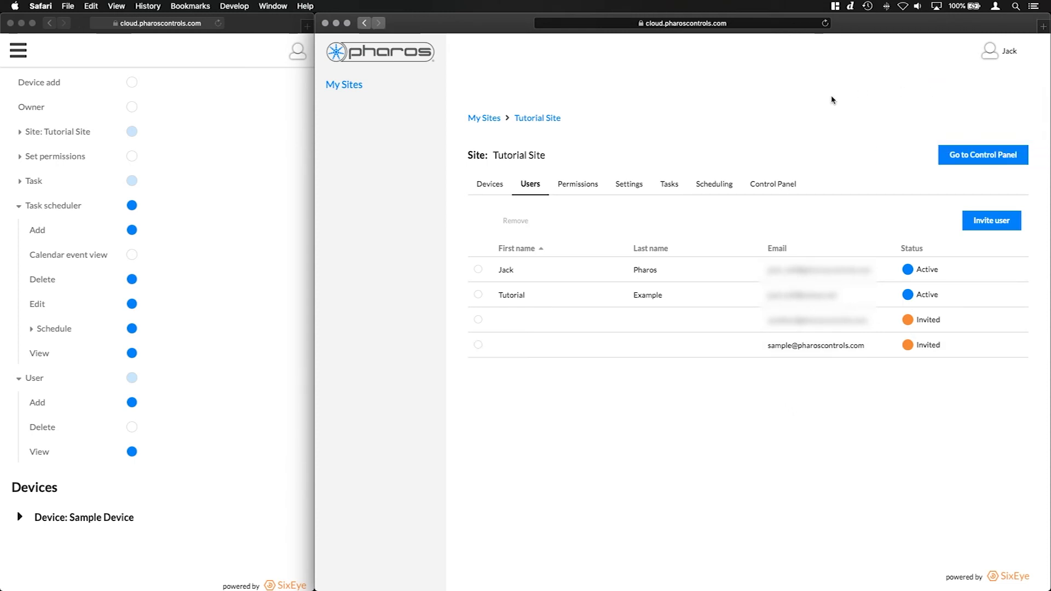
click(477, 189)
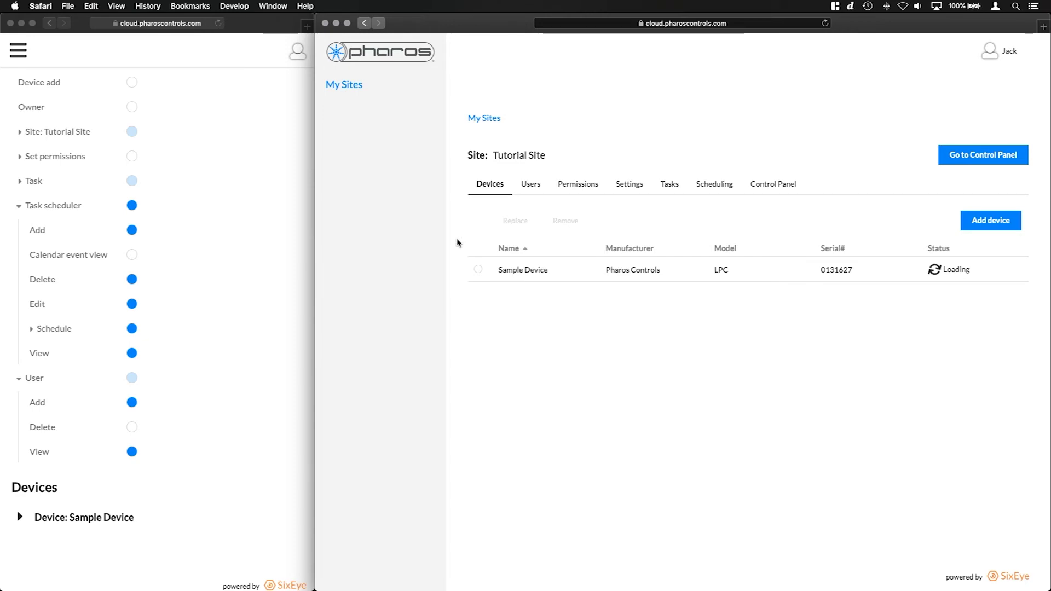
Open the Sample Device page and collapse the Task scheduler and User permission groups
click(541, 273)
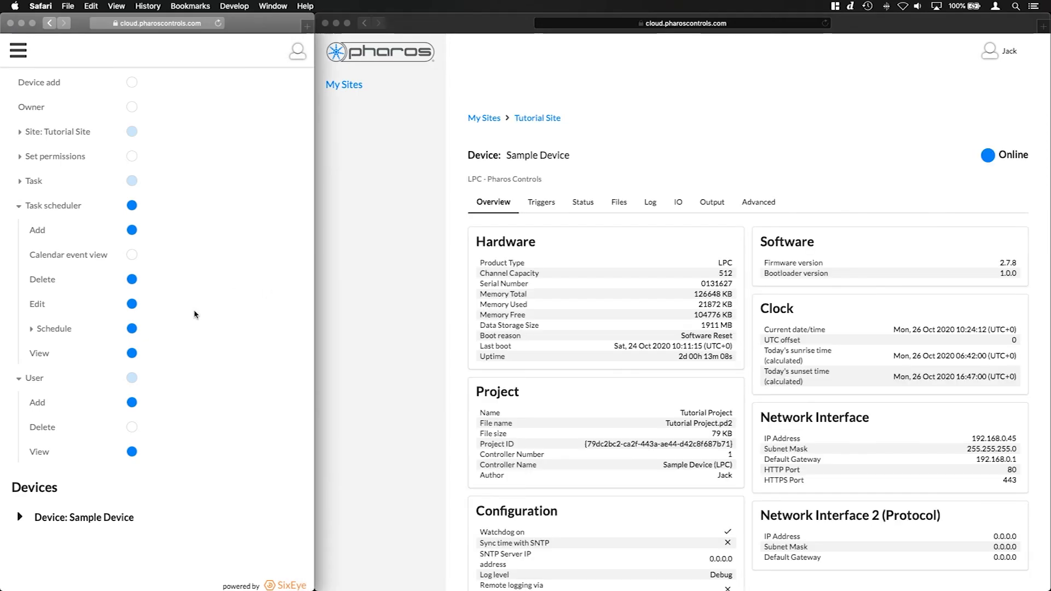
scroll(195, 312, down, 1)
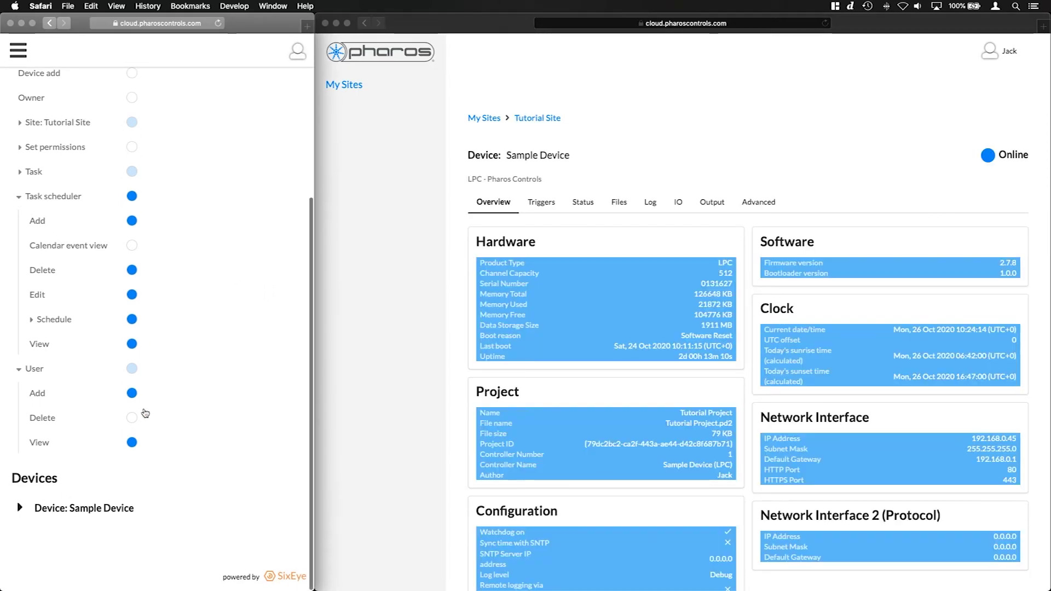
scroll(188, 350, down, 6)
scroll(82, 224, up, 4)
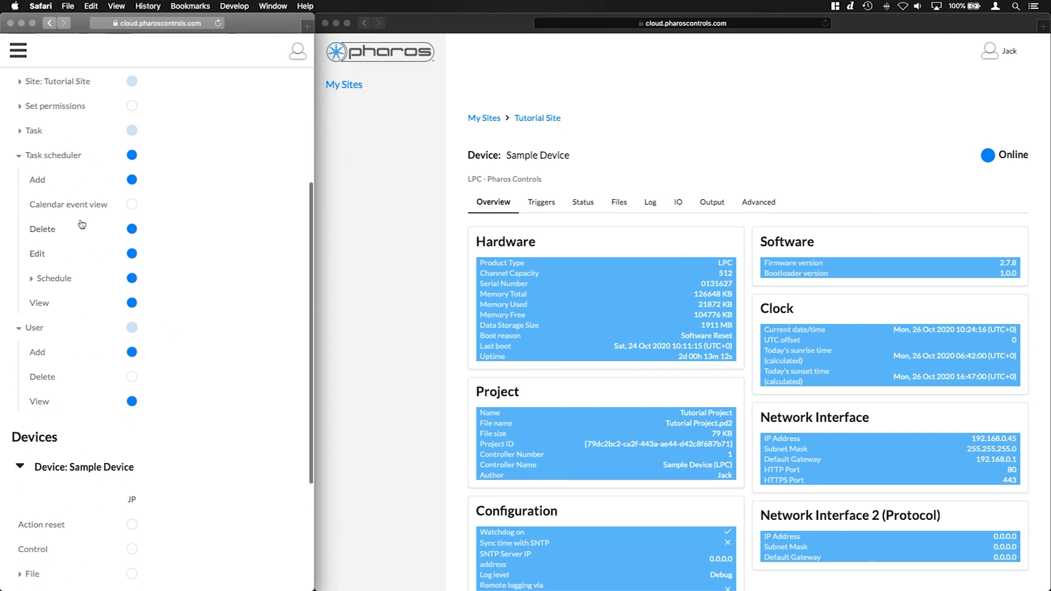
click(18, 155)
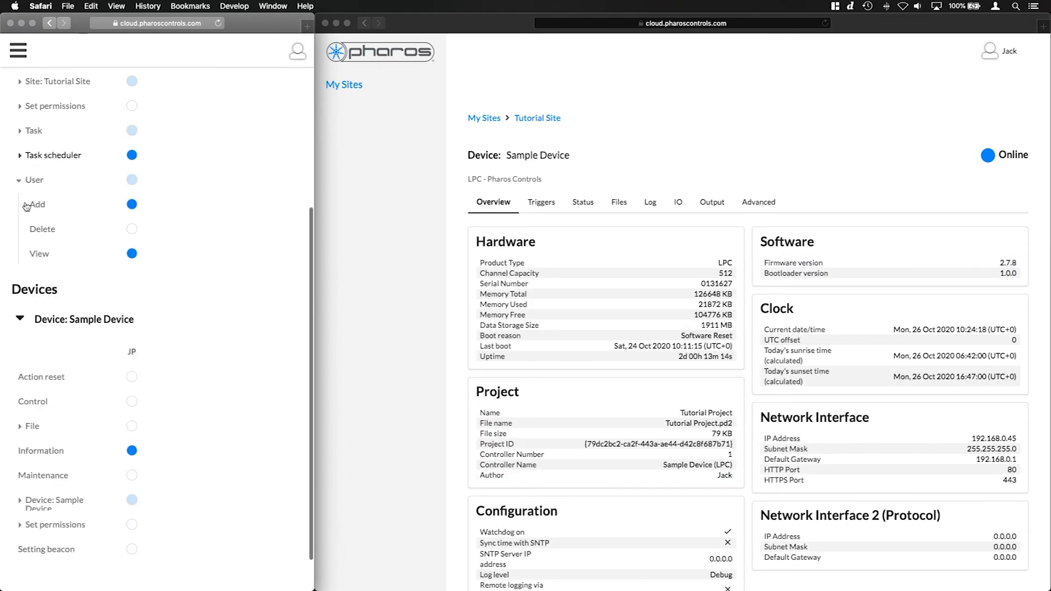
click(20, 180)
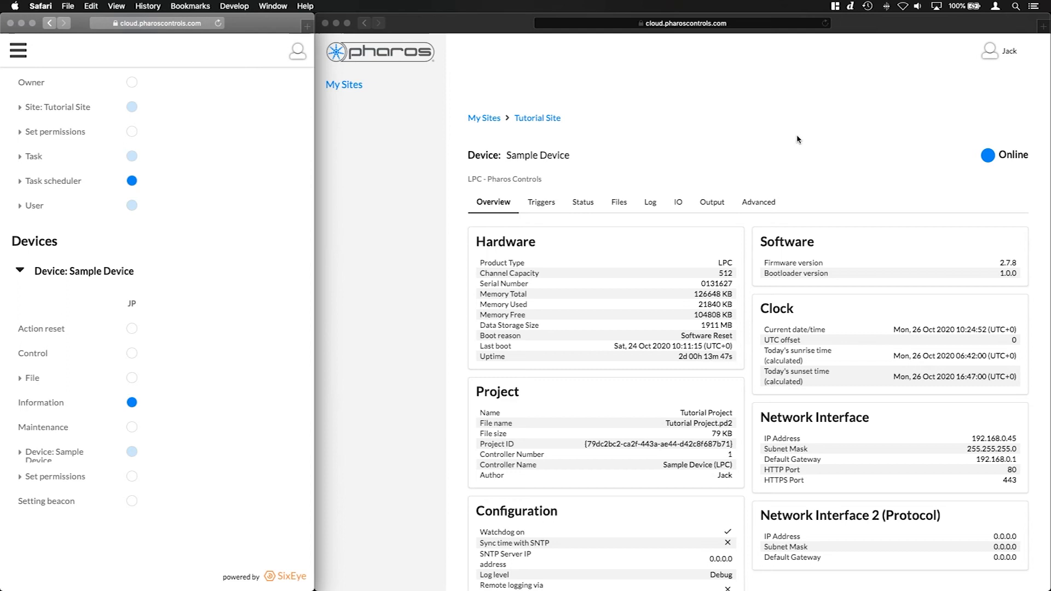
click(765, 200)
Grant JP Setting beacon so beaconing Sample Device from Advanced succeeds after an earlier refusal
click(765, 201)
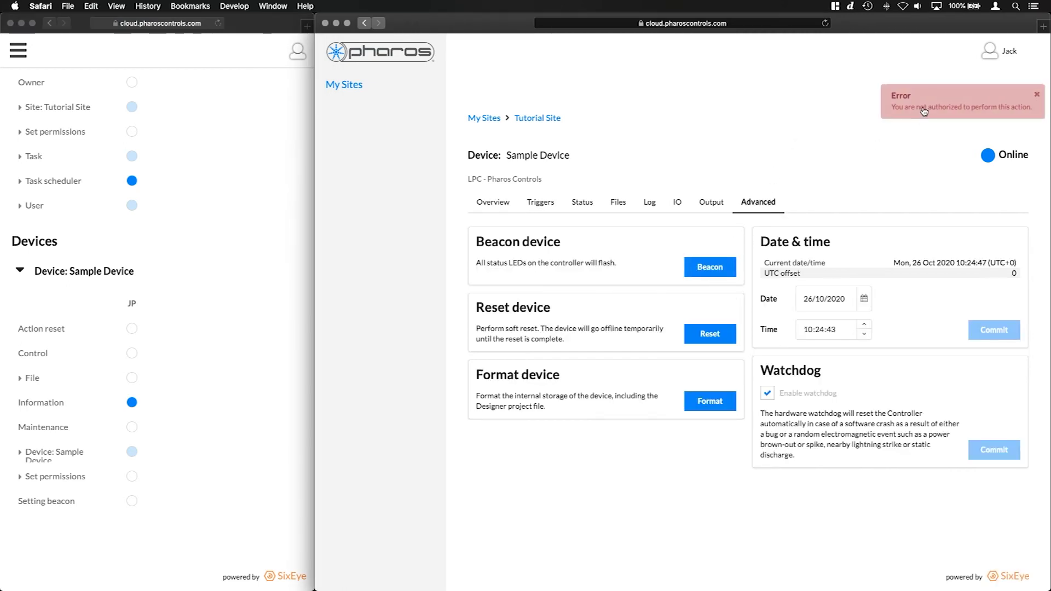
click(924, 110)
click(199, 499)
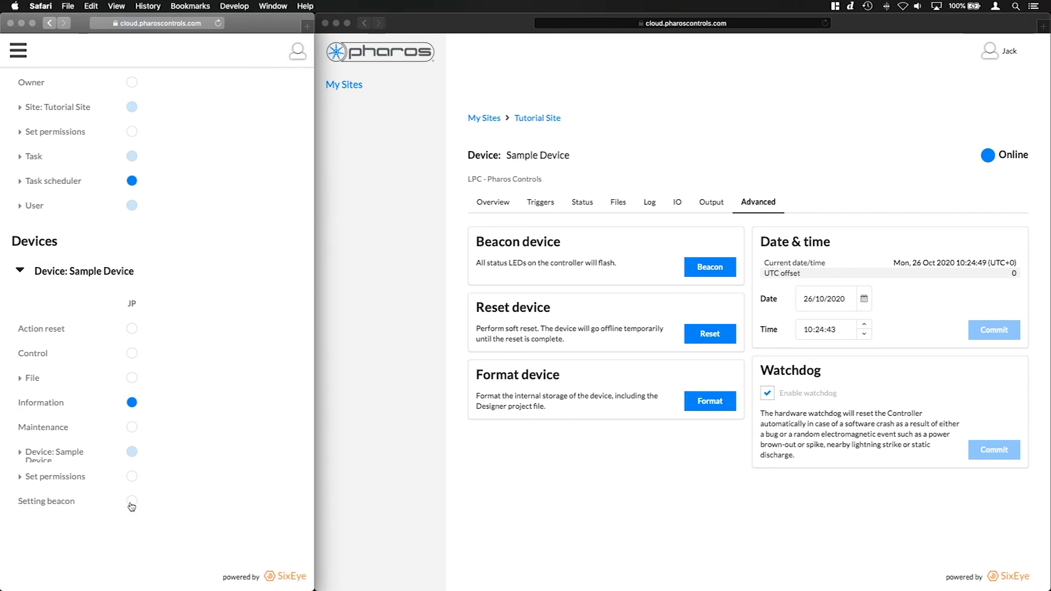
click(657, 479)
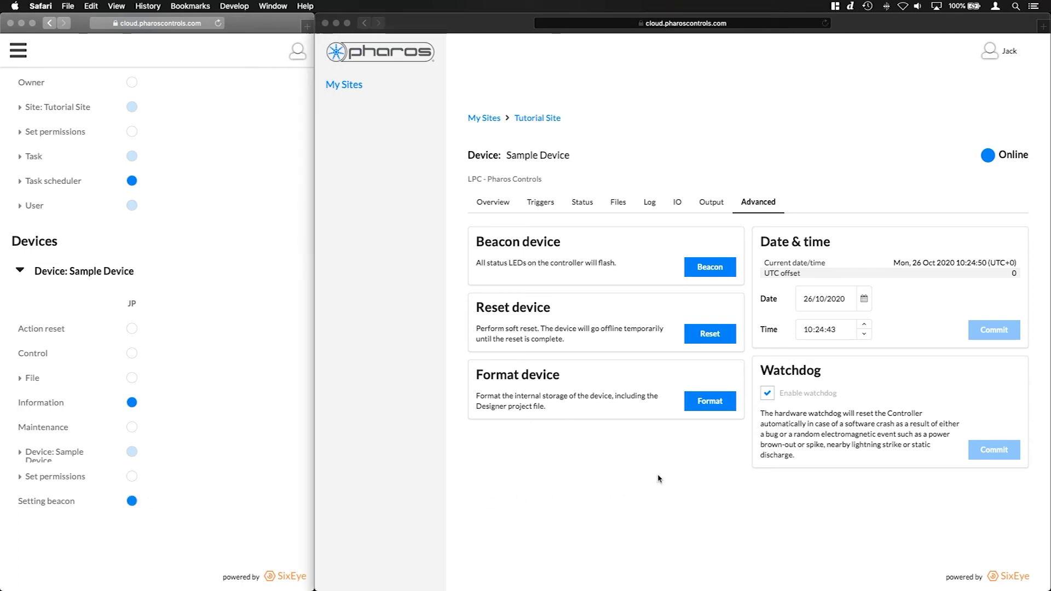
click(722, 269)
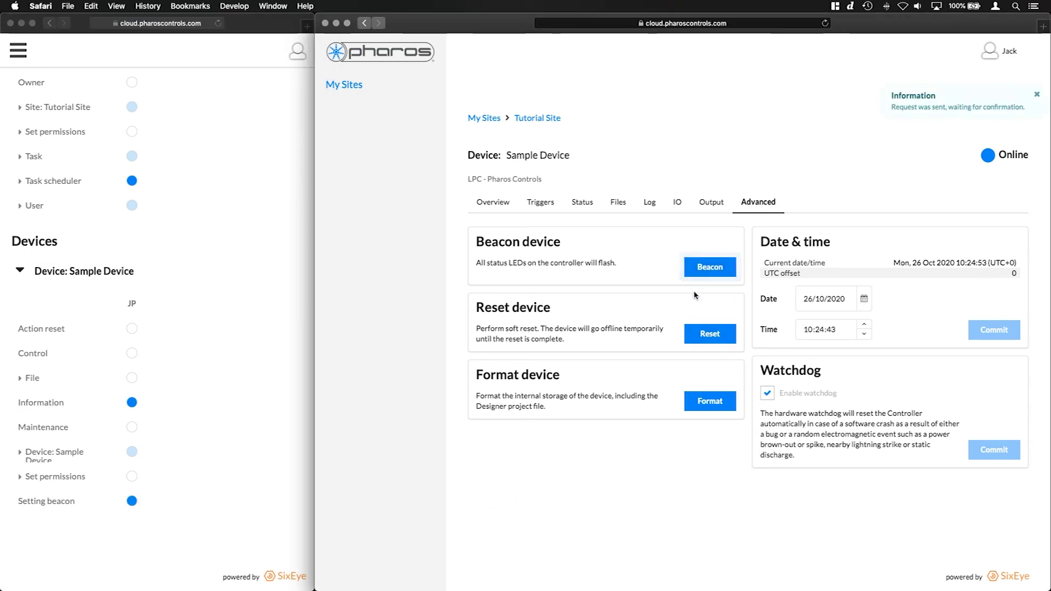
click(707, 274)
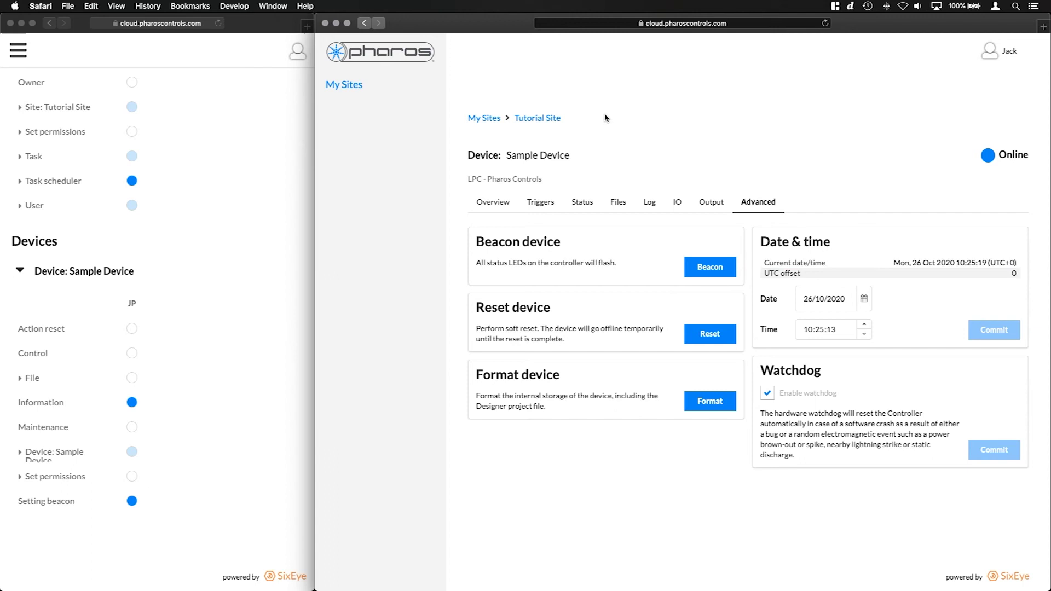
Grant JP the File permission group, then withdraw its Transfer entry
click(157, 353)
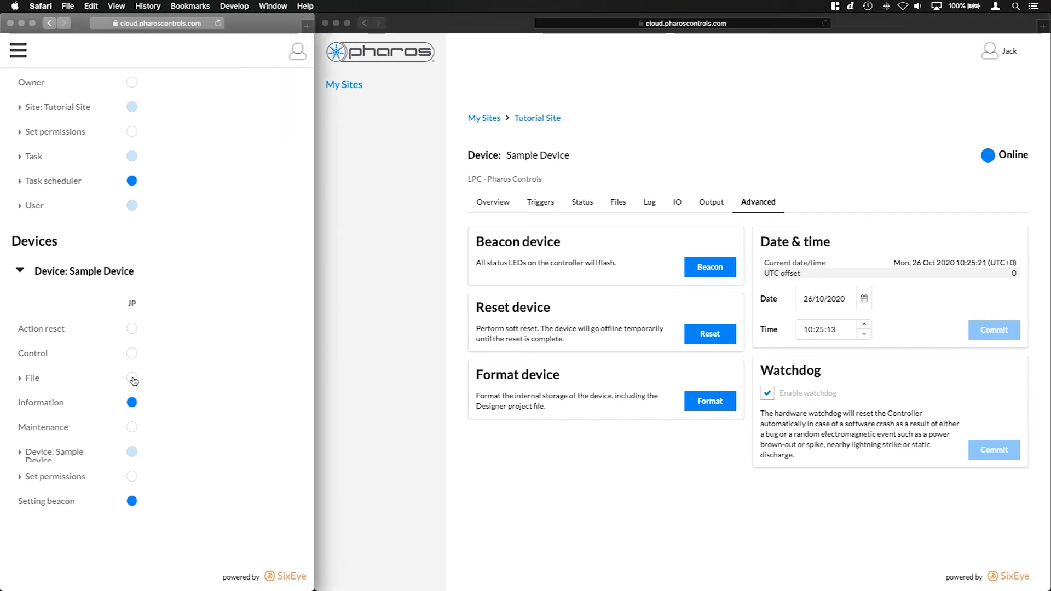
click(160, 368)
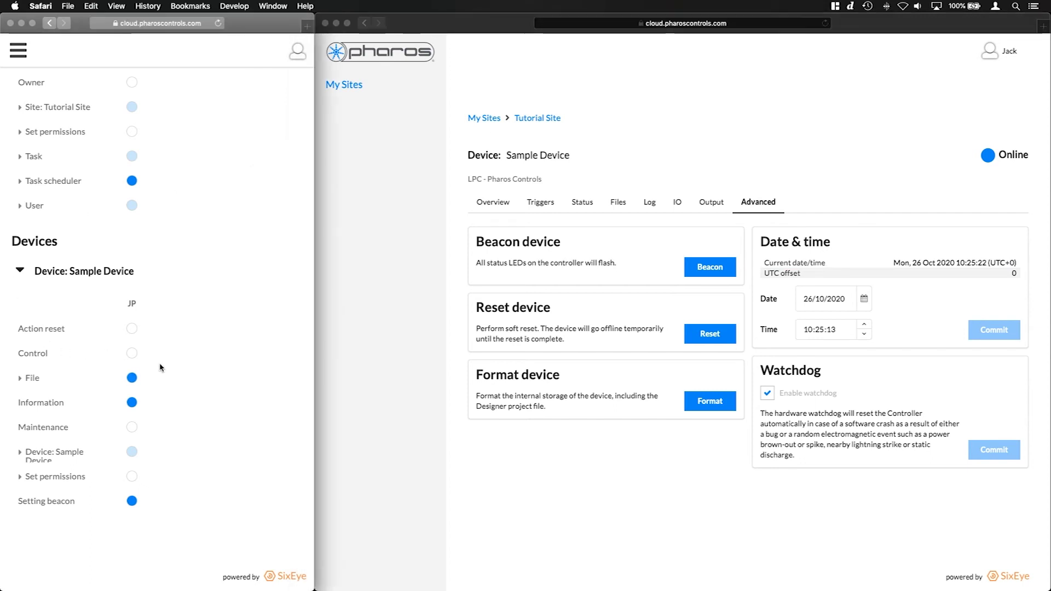
click(32, 379)
click(134, 455)
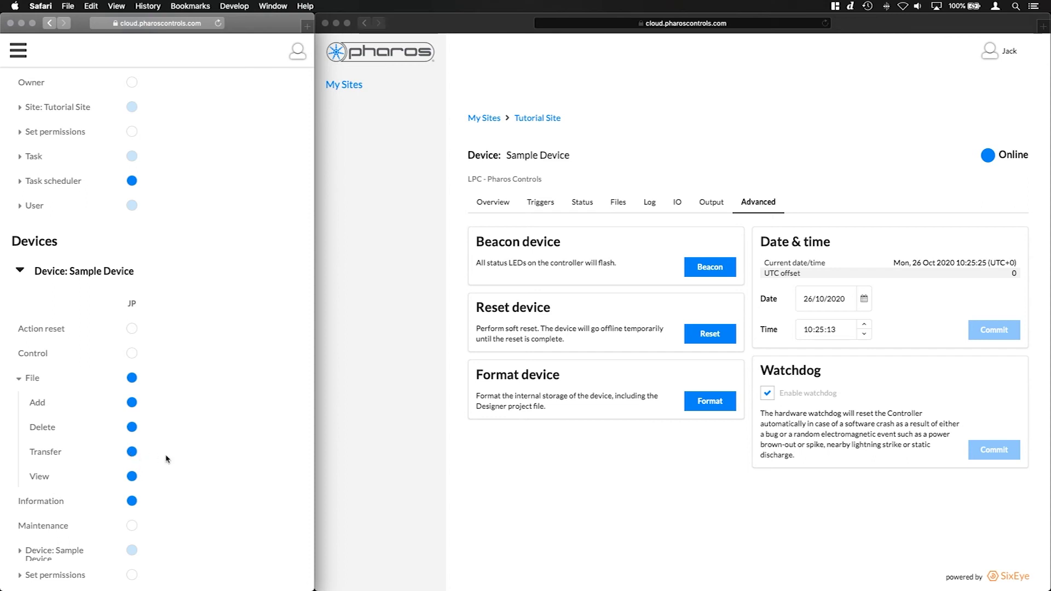
Try transferring Tutorial Project.pd2 from Sample Device as JP and get a not-authorized error
click(604, 156)
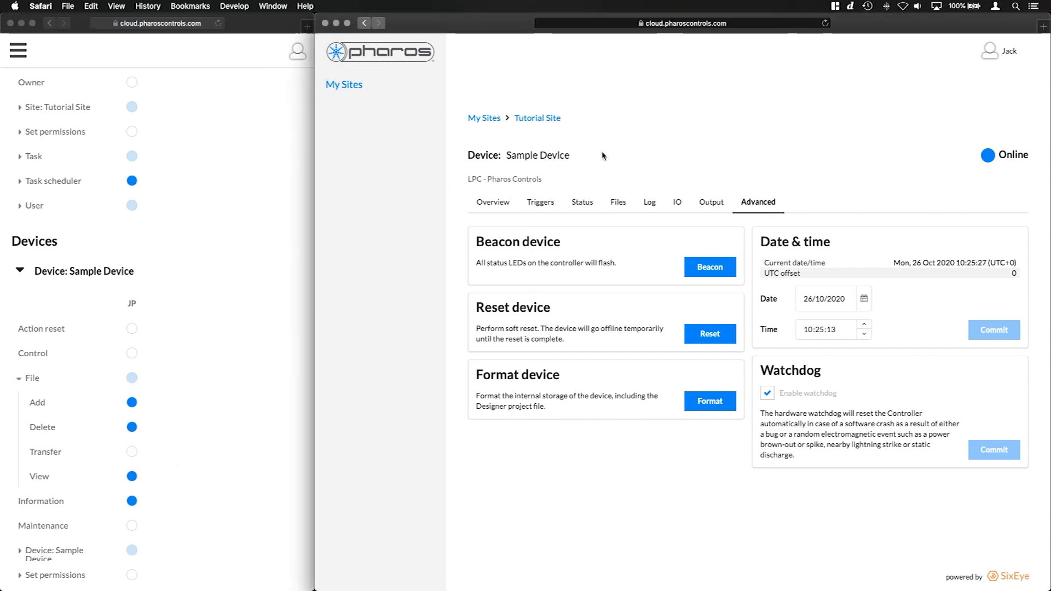
click(618, 207)
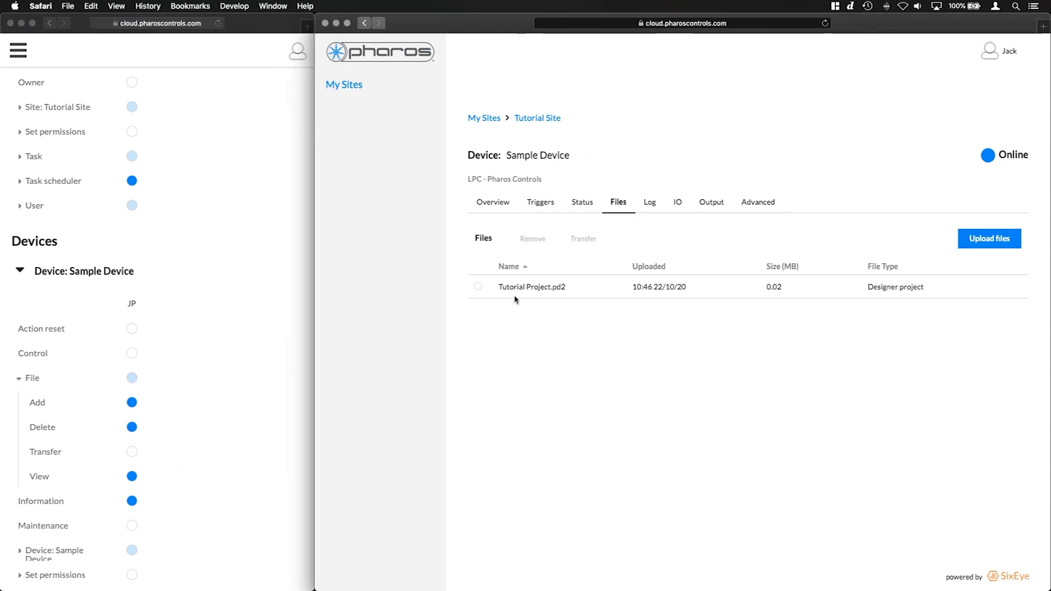
click(479, 286)
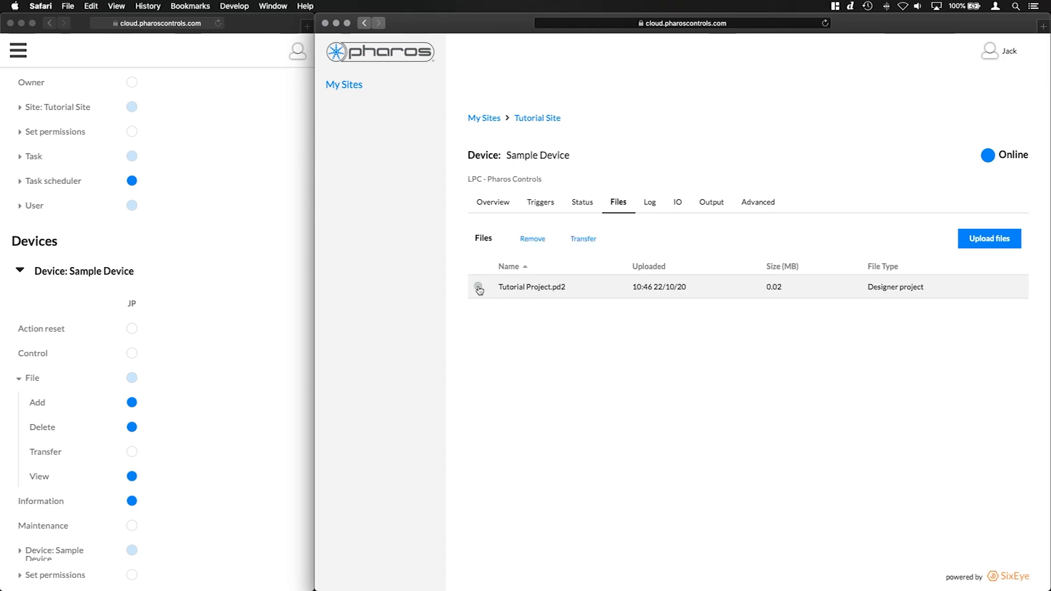
click(585, 241)
click(849, 348)
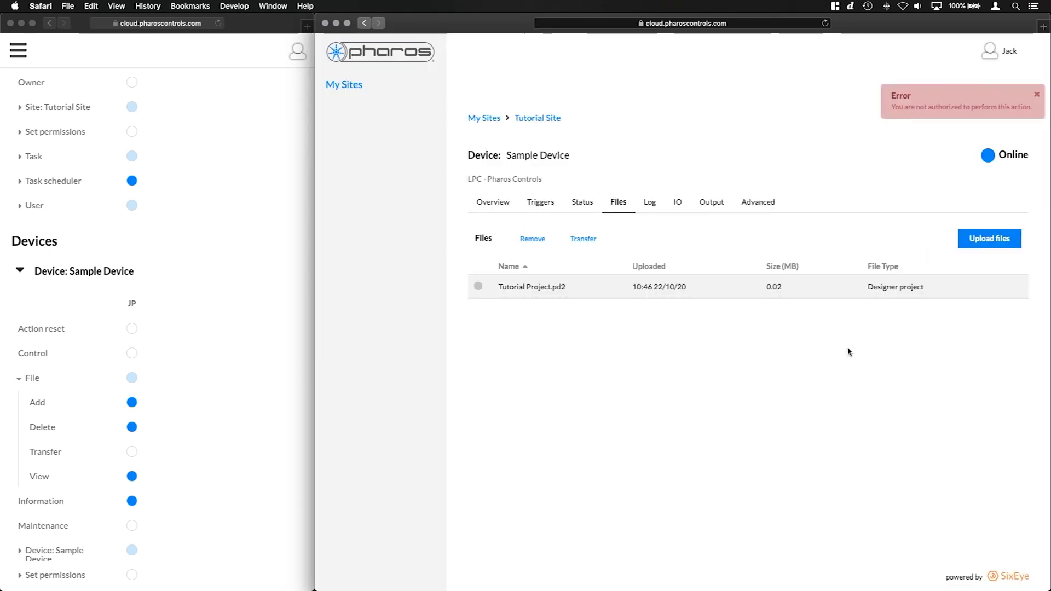
click(947, 101)
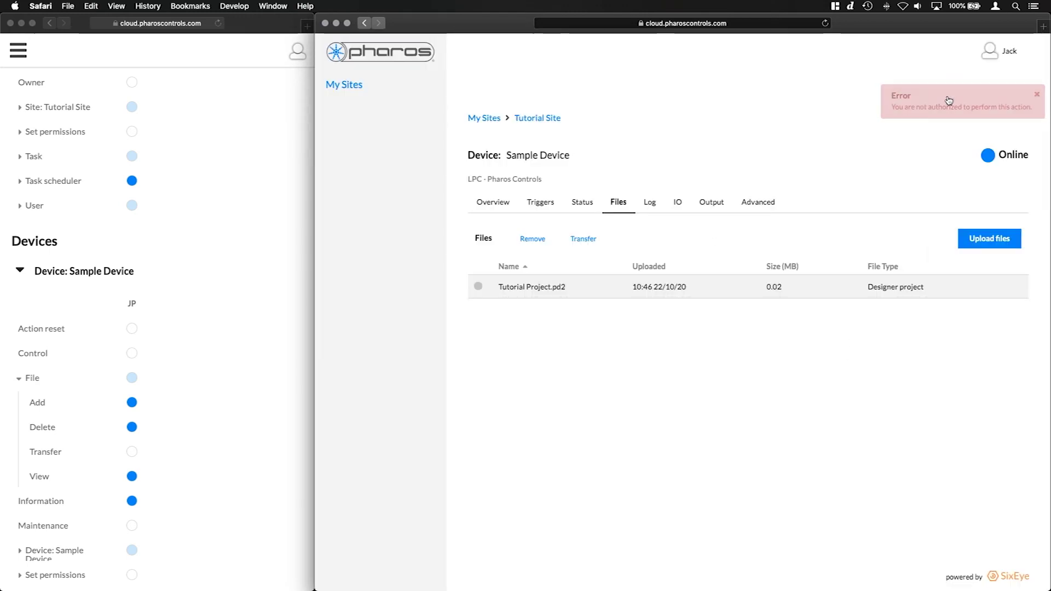
Remove Tutorial Project.pd2 from Sample Device by pasting its file name to confirm
click(538, 243)
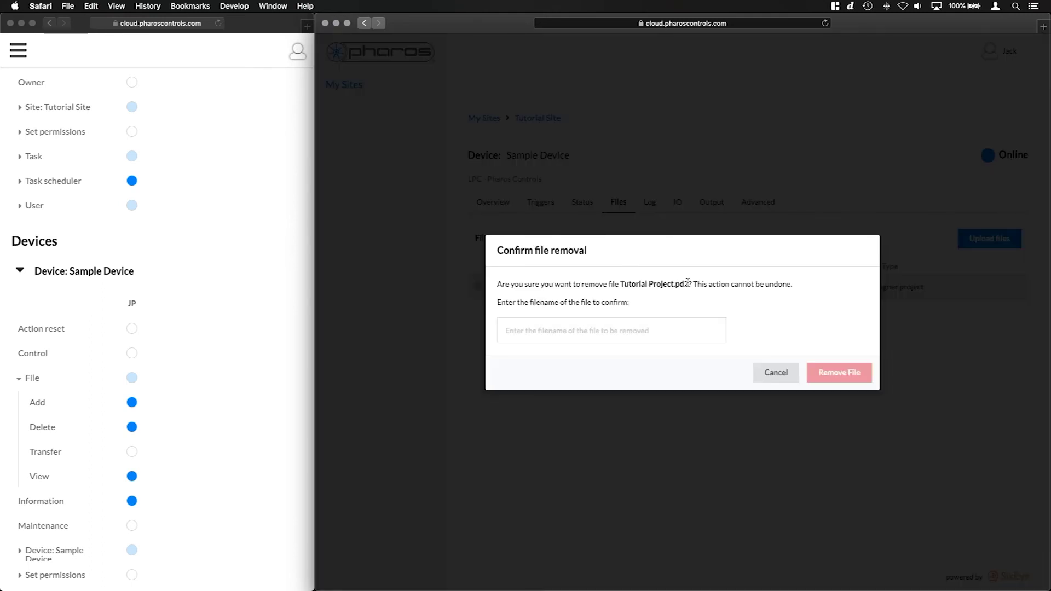
drag(690, 284, 621, 284)
key(super+c)
click(617, 331)
key(super+v)
click(837, 372)
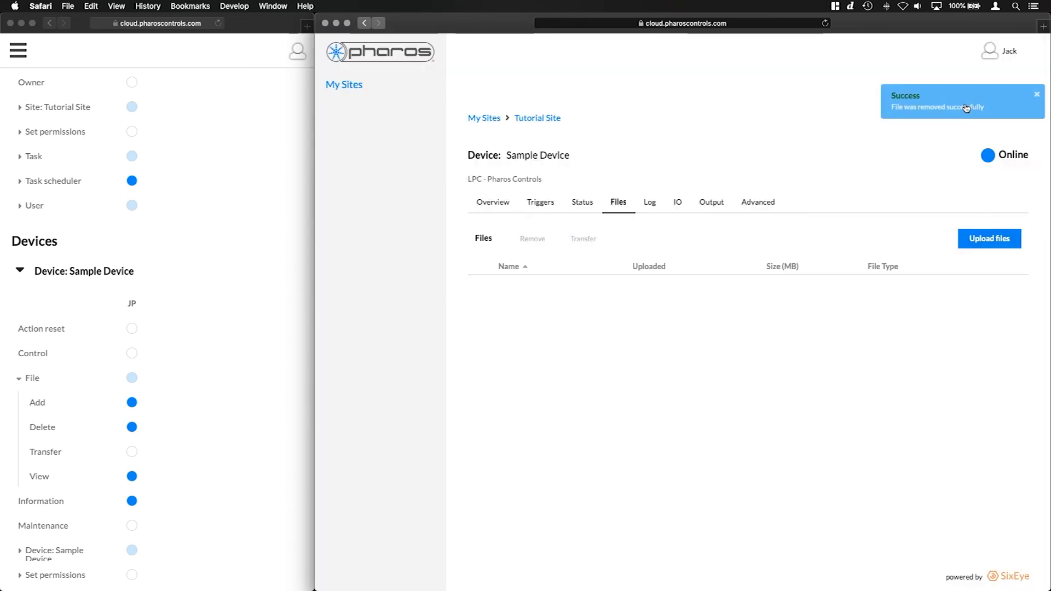
click(967, 107)
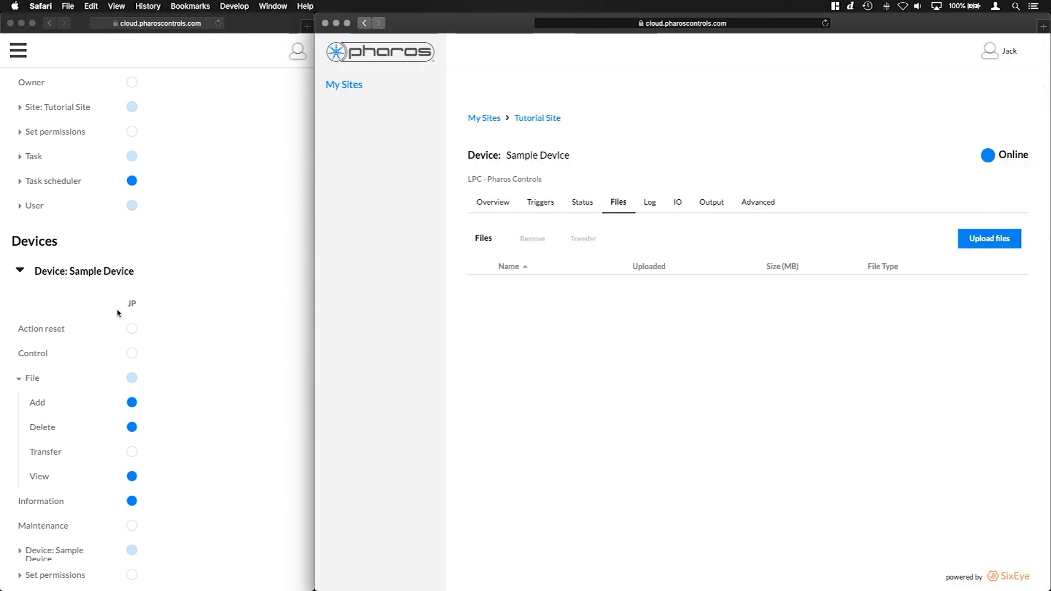
click(15, 382)
Review JP's device sub-permissions, then view Sample Device's status page in JP's window
click(57, 376)
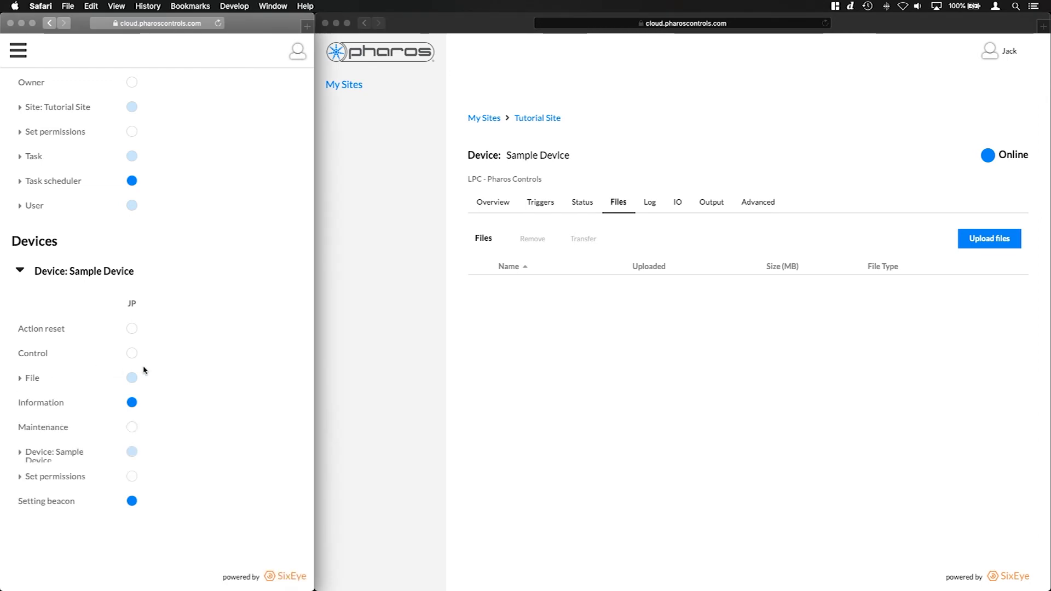
click(16, 456)
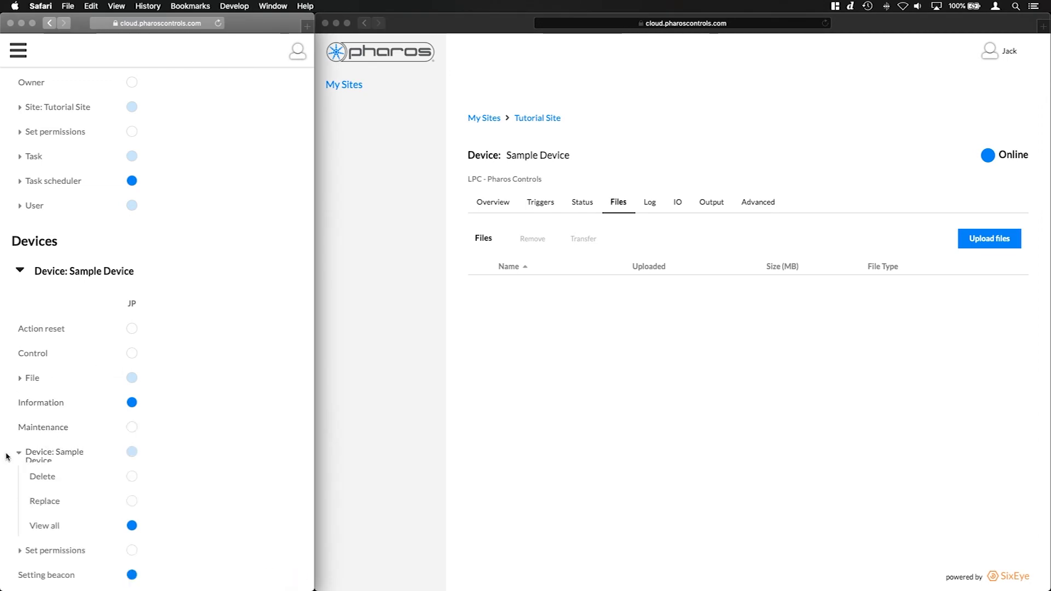
scroll(33, 437, down, 3)
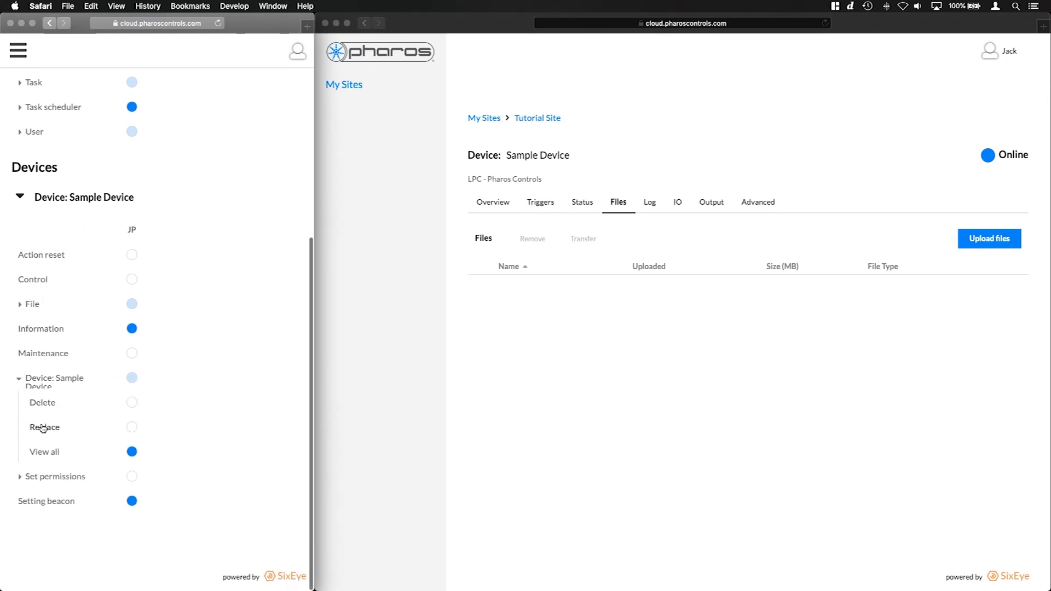
click(21, 379)
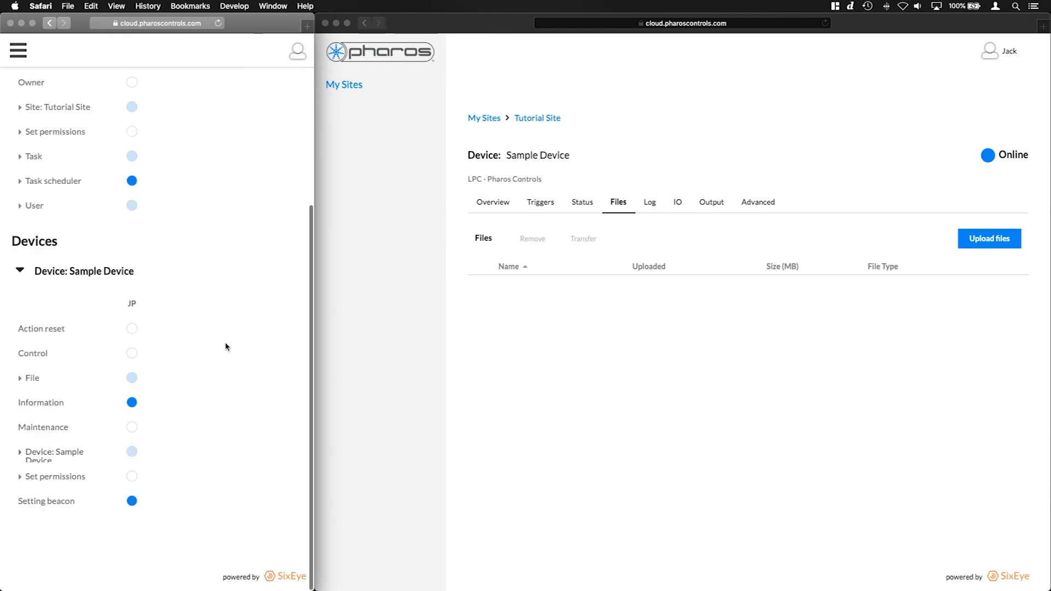
click(597, 189)
click(583, 202)
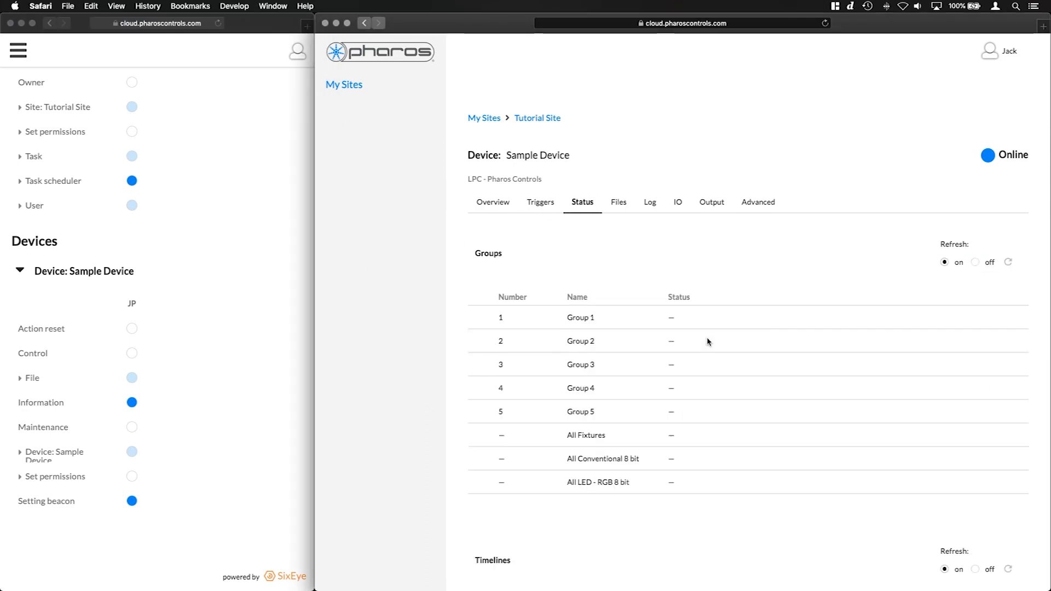
scroll(708, 343, down, 3)
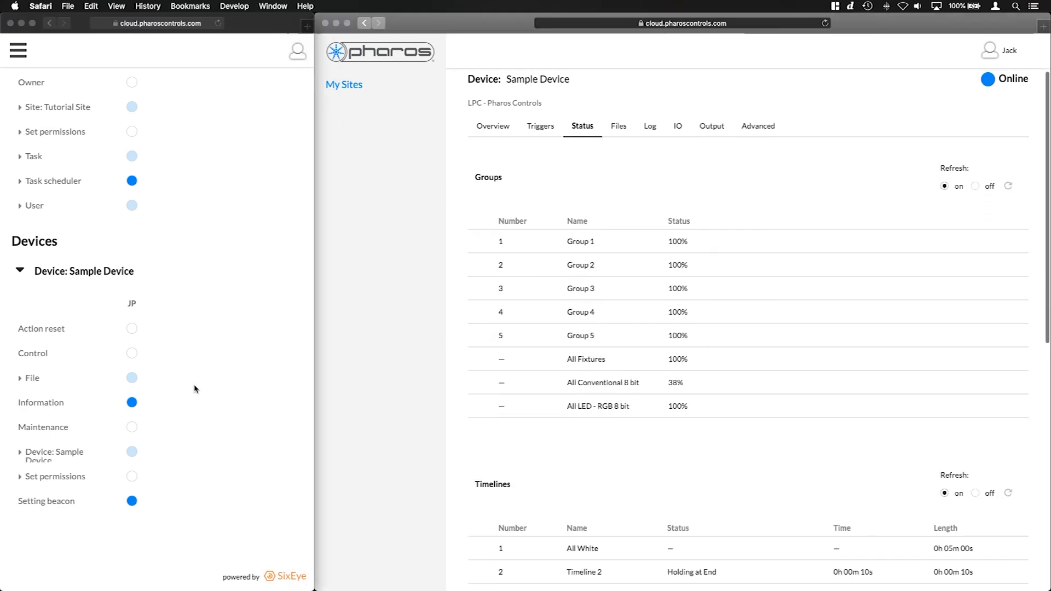
Revoke and restore JP's Information permission while checking the status, then open the device log
click(174, 394)
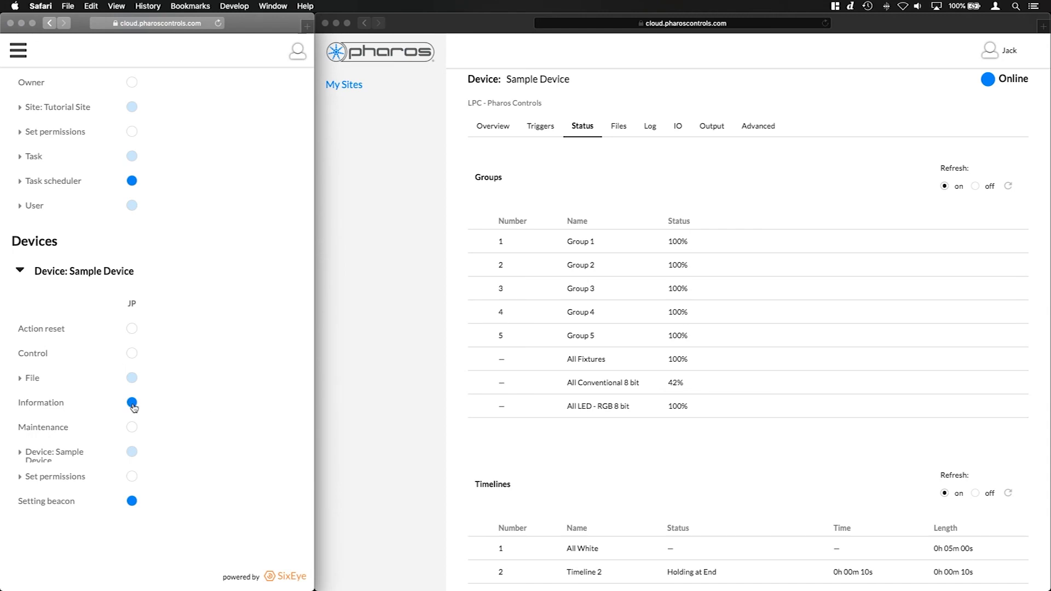
click(825, 23)
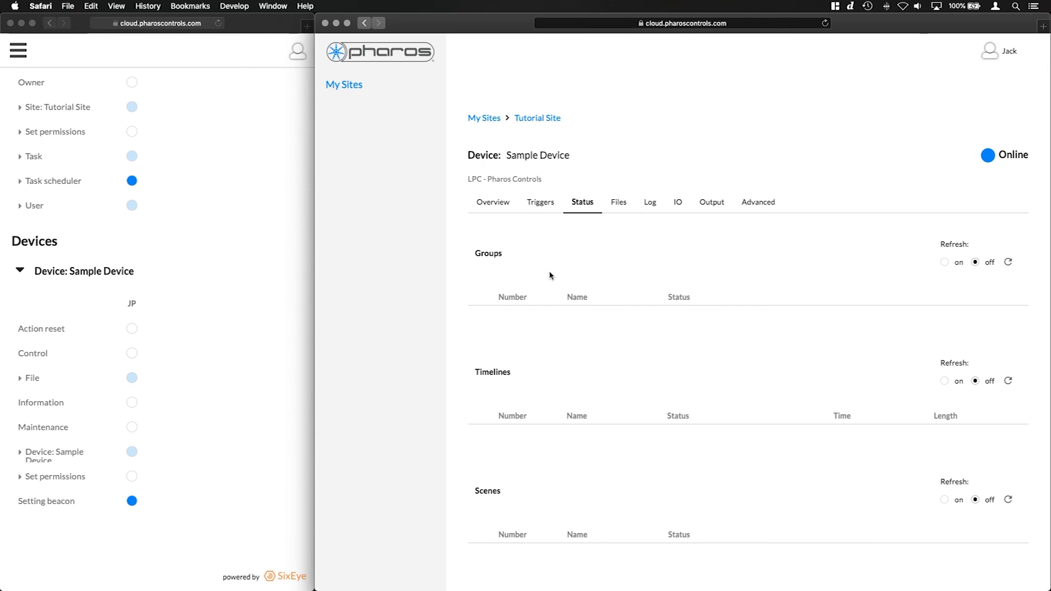
click(136, 404)
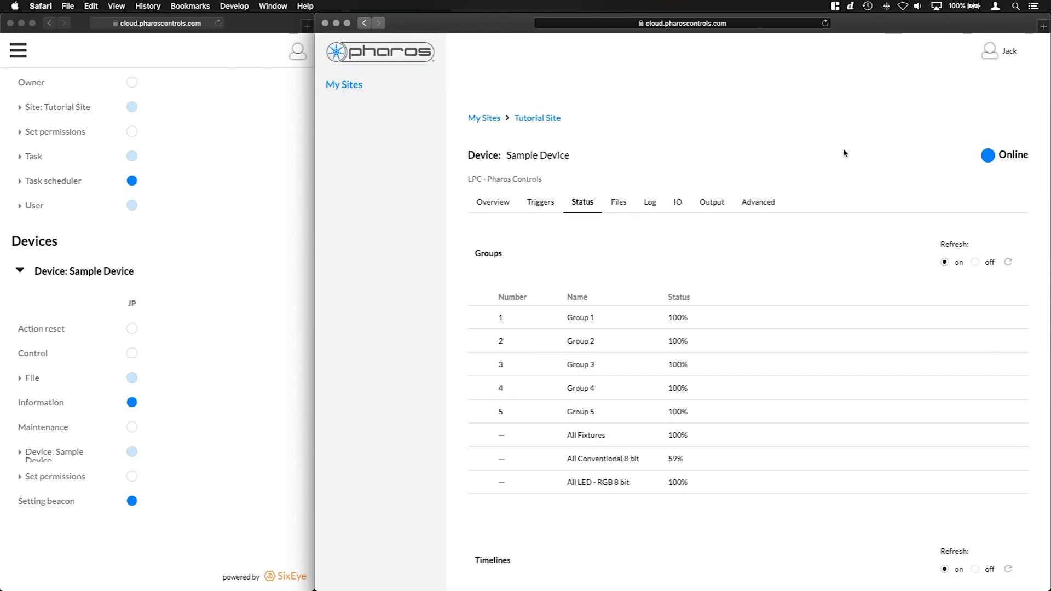
click(657, 214)
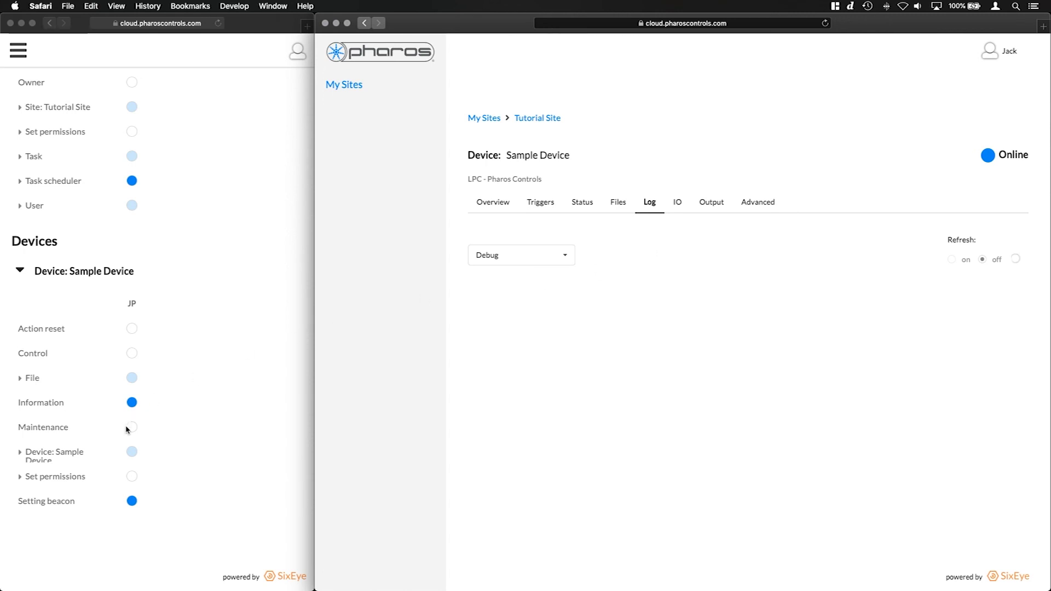
Grant JP Maintenance, reload the log, and confirm firing trigger 20 is still refused
click(131, 428)
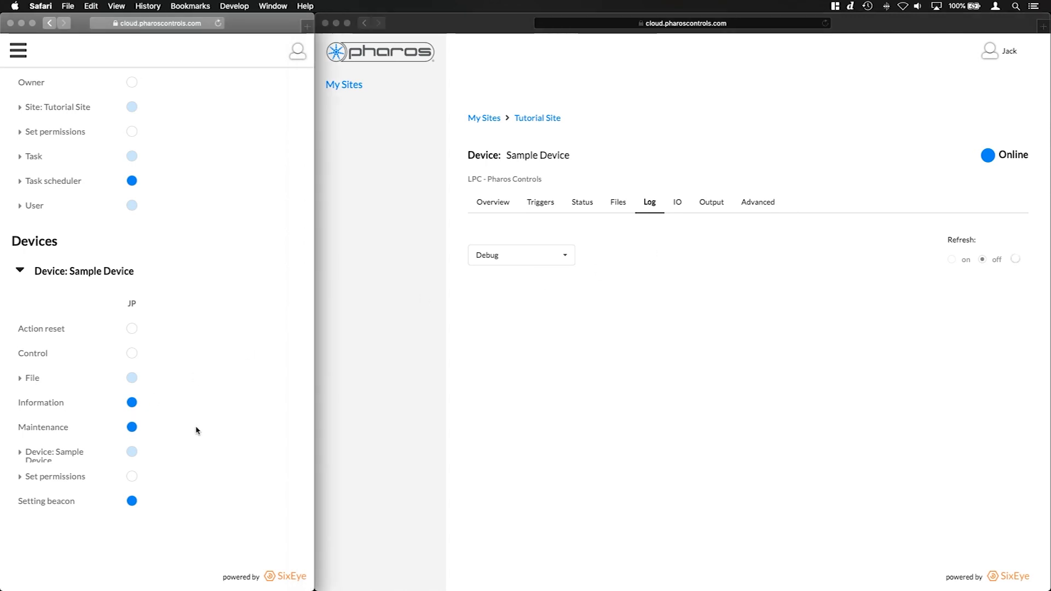
click(825, 23)
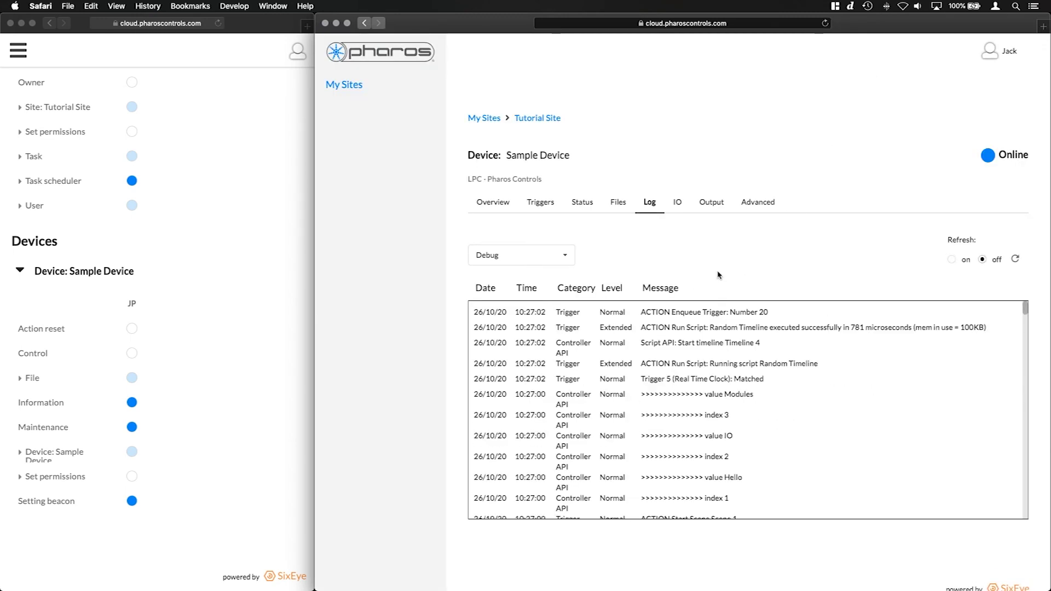
click(541, 204)
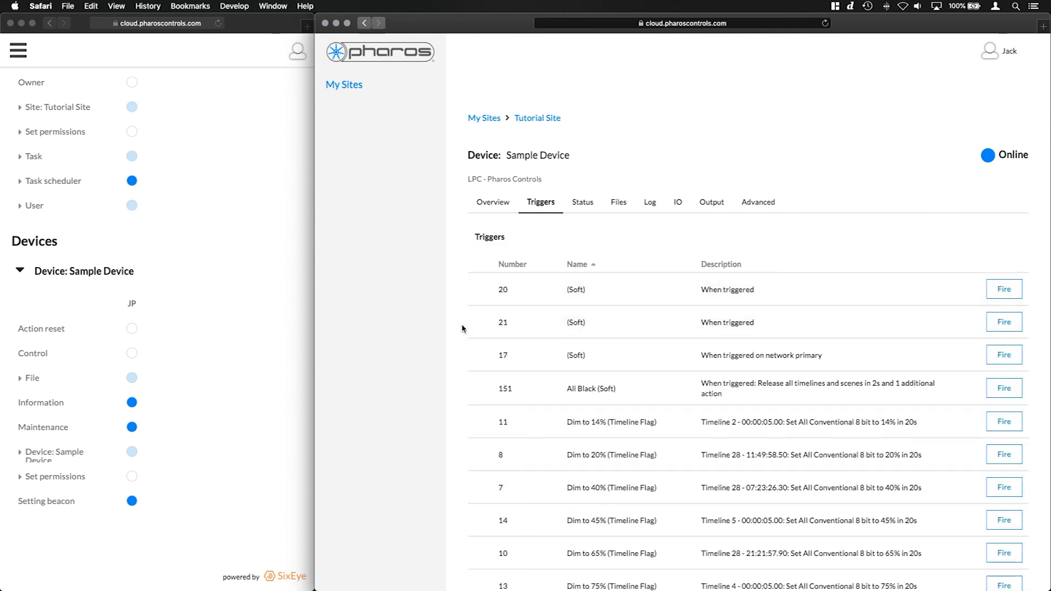
click(1001, 291)
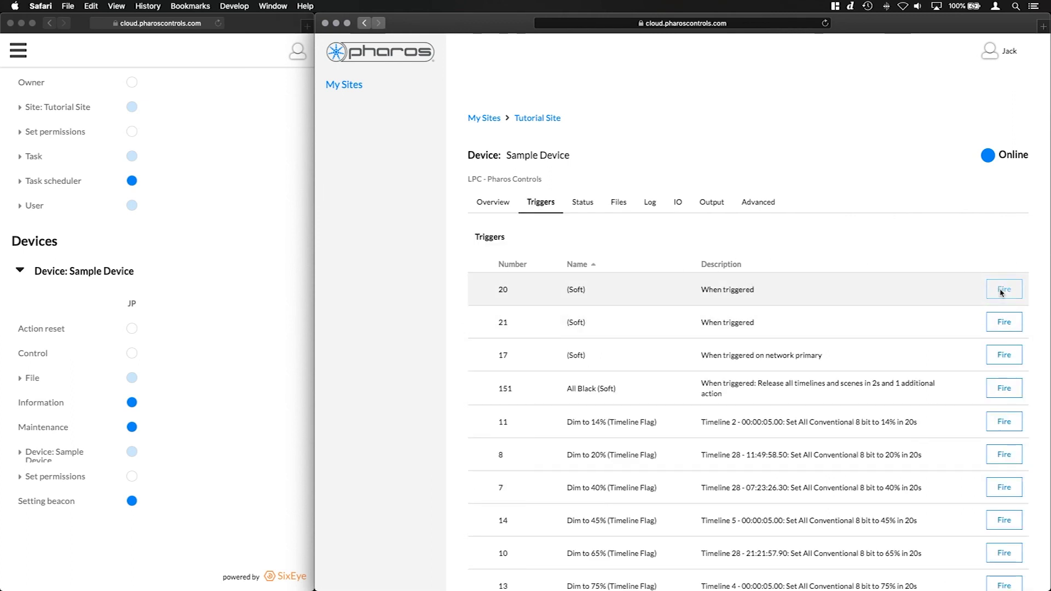
click(952, 96)
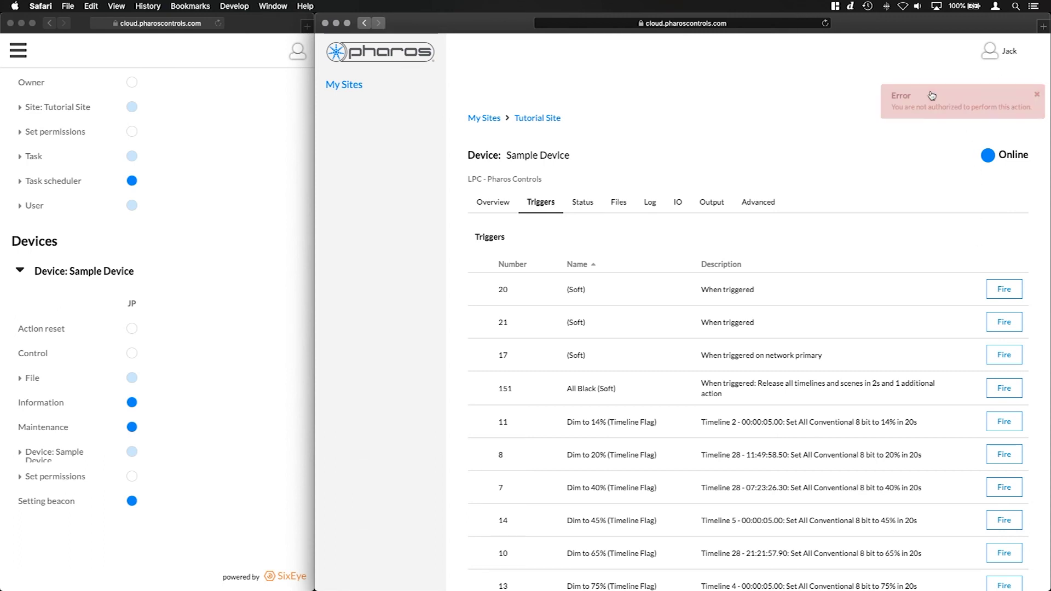
Grant JP Control on Sample Device and fire trigger 20 successfully as JP
click(195, 359)
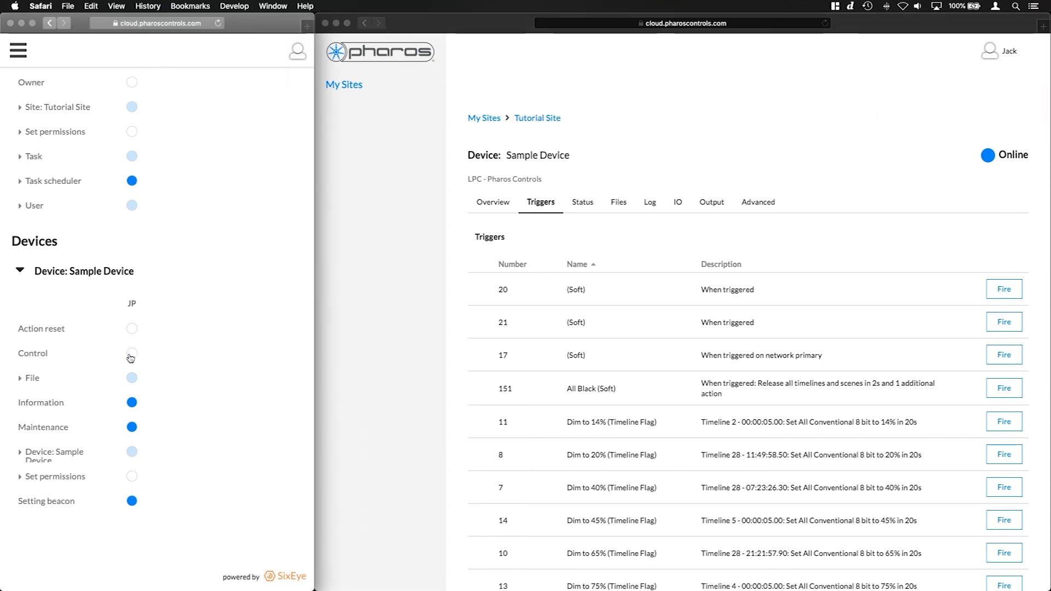
click(130, 356)
click(880, 250)
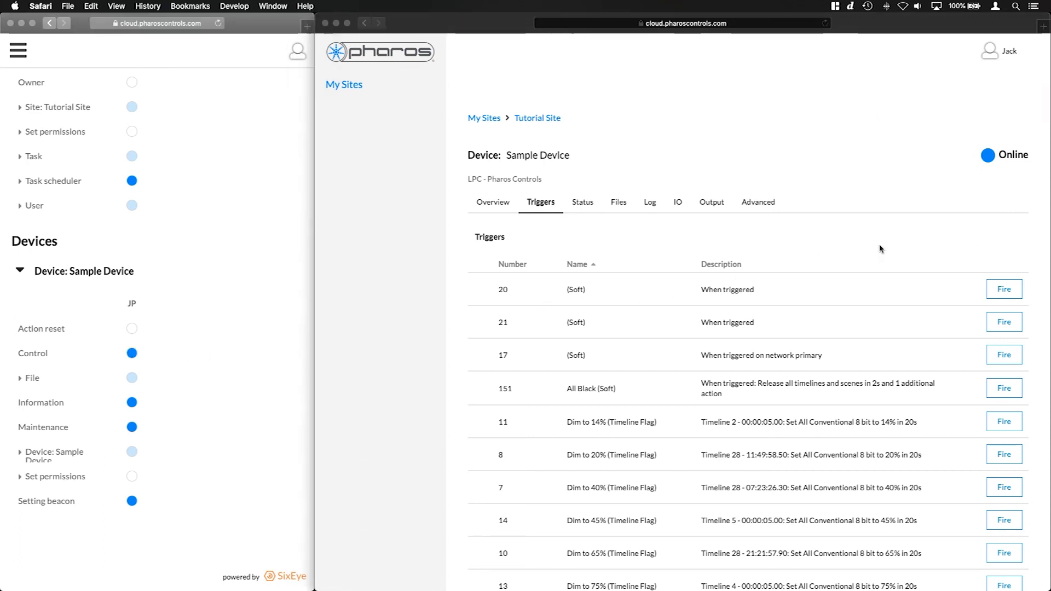
click(1017, 287)
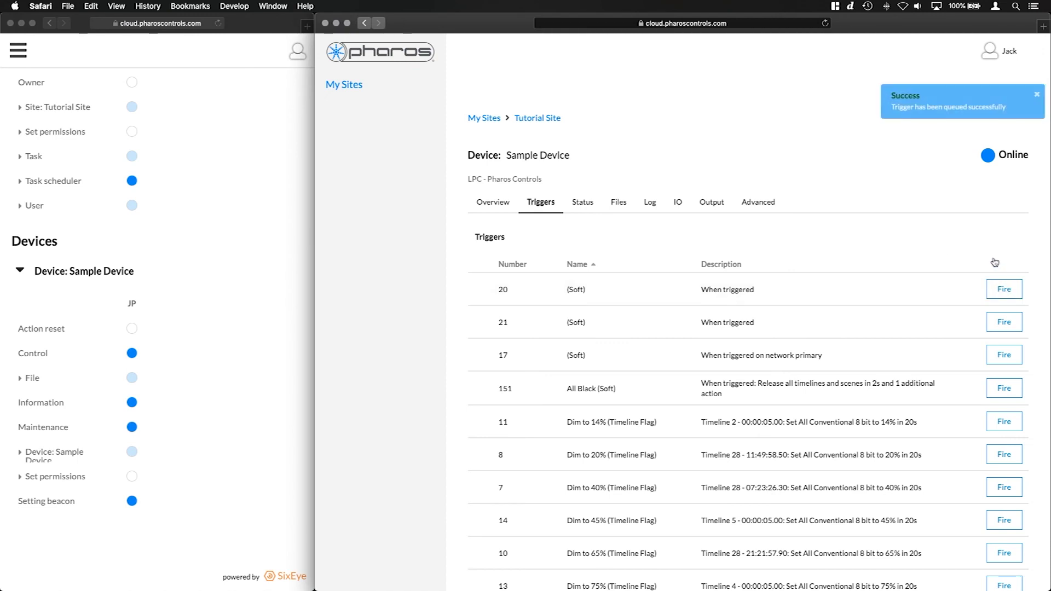
click(970, 105)
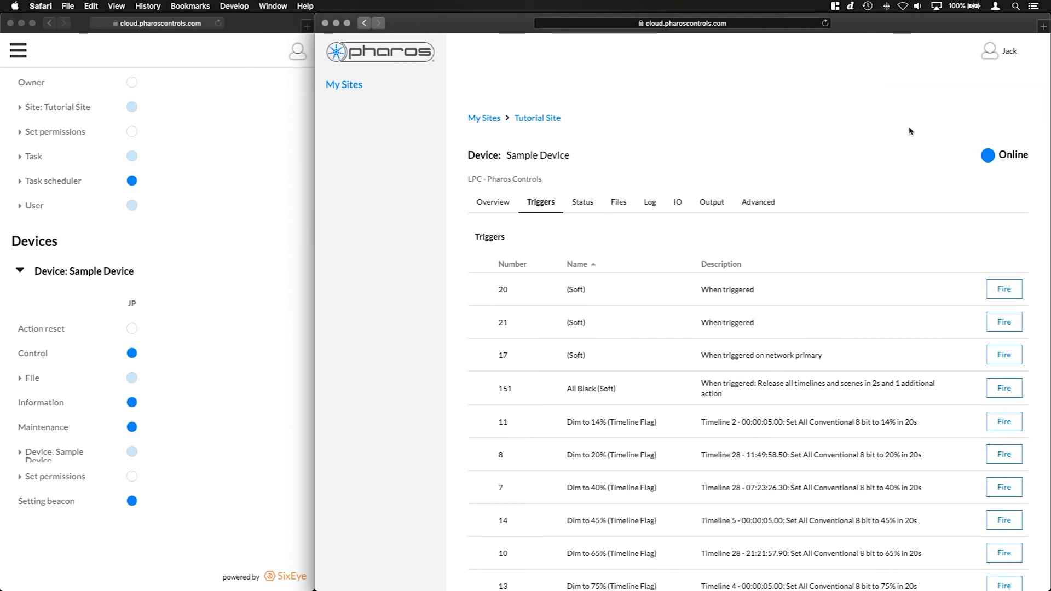
click(544, 121)
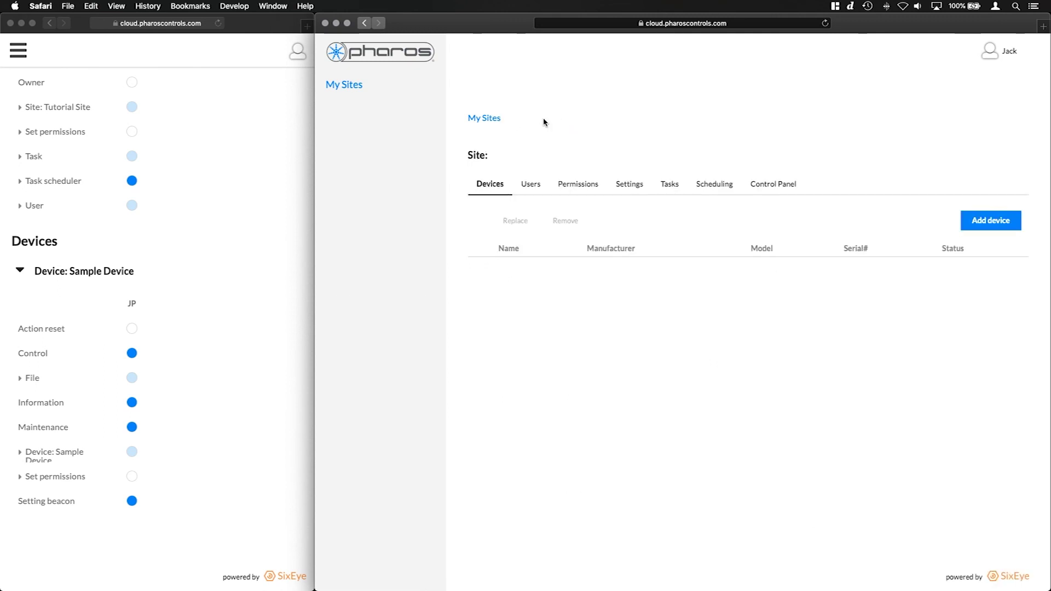
Expand Tutorial Site's Set permissions > User entries in the permissions list
click(569, 186)
scroll(203, 231, up, 5)
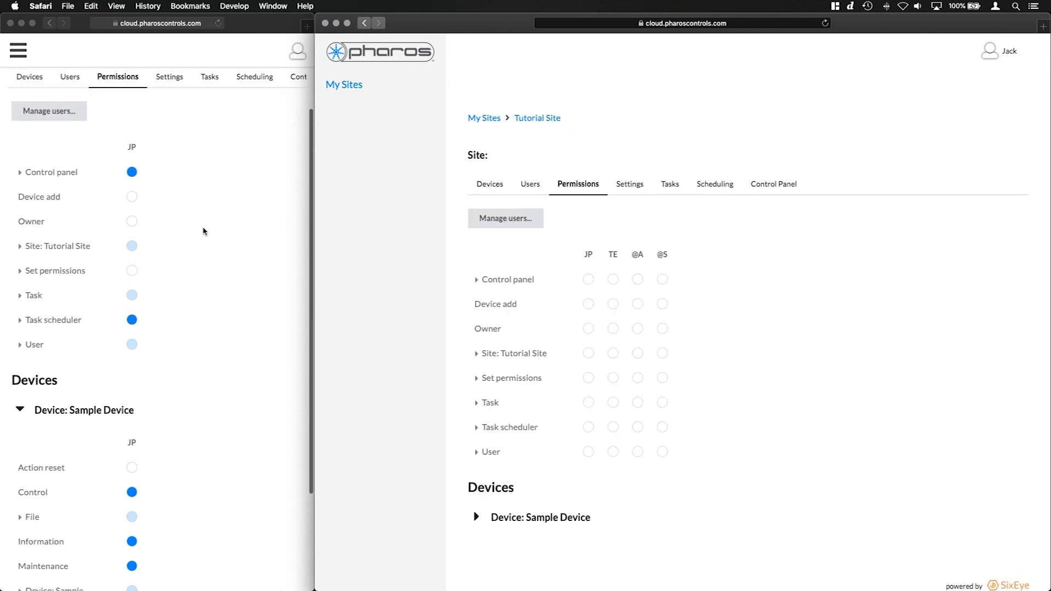
click(20, 316)
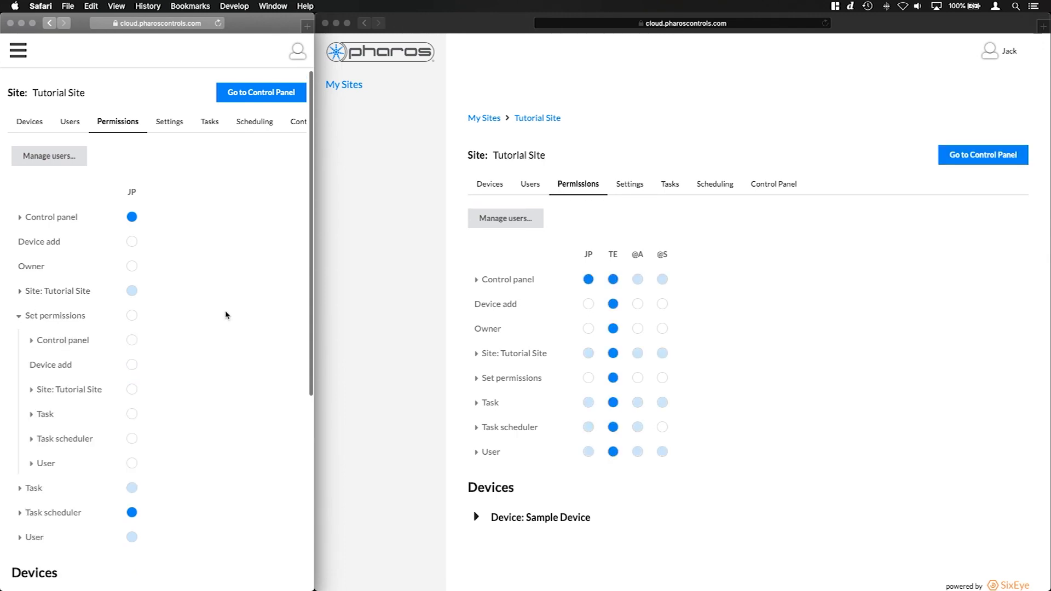
scroll(226, 315, down, 3)
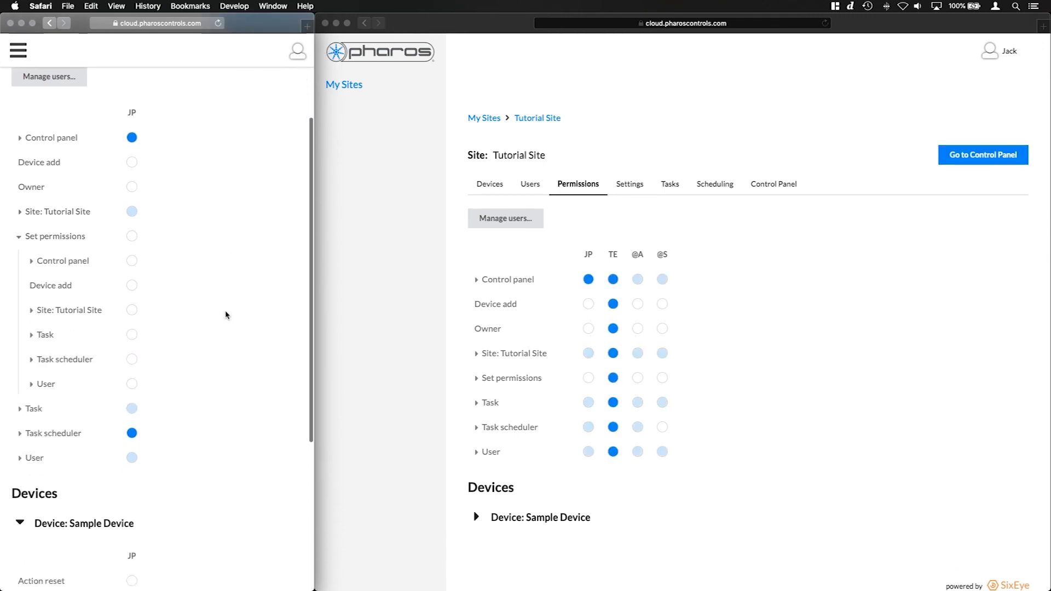
click(31, 380)
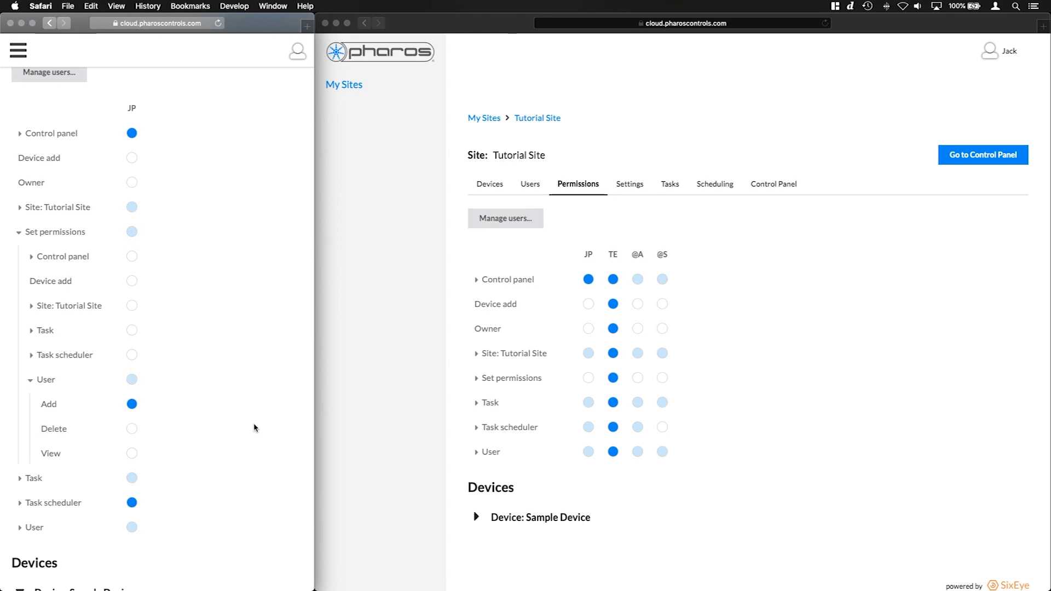
As JP, try changing another account's User Delete permission and get refused
click(884, 325)
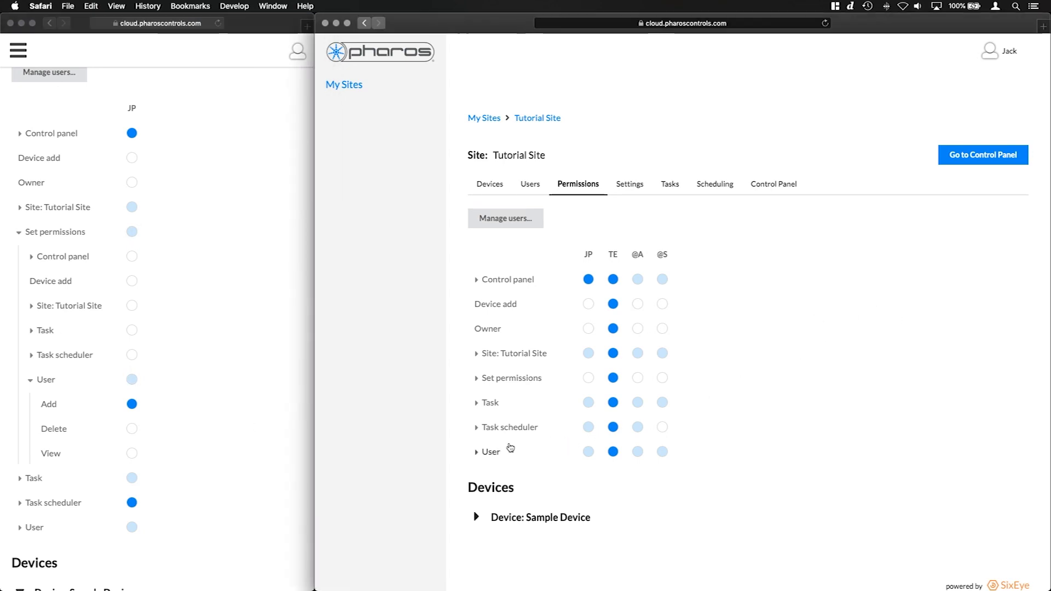
scroll(754, 323, down, 2)
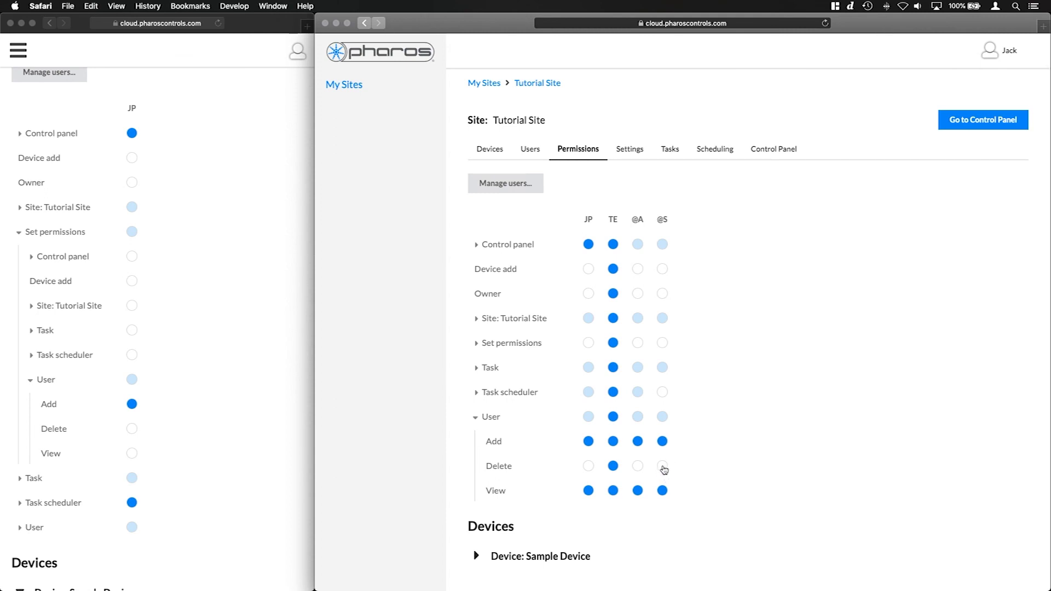
click(663, 467)
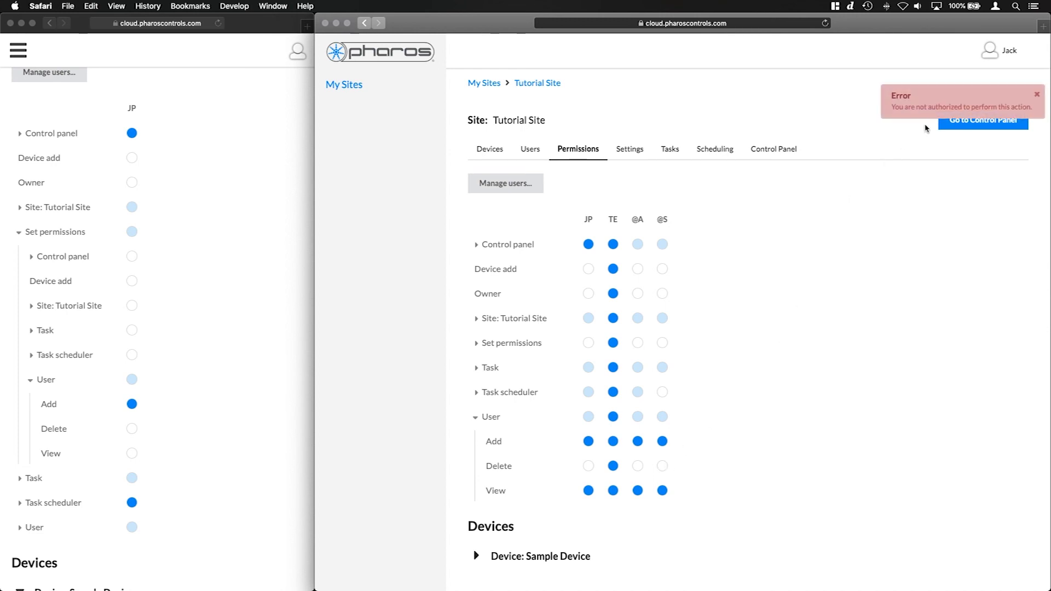
click(1036, 95)
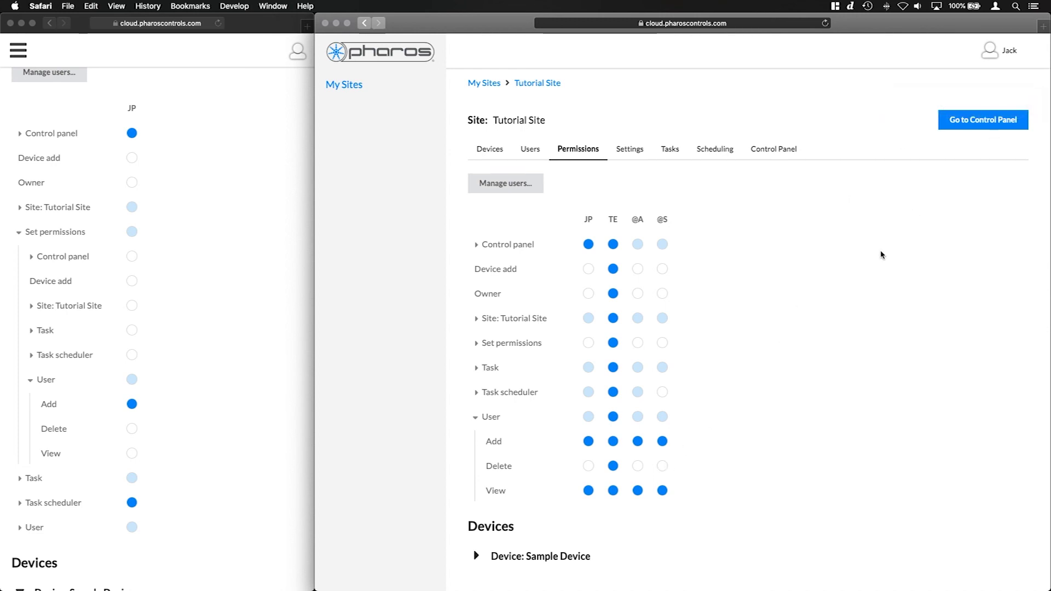